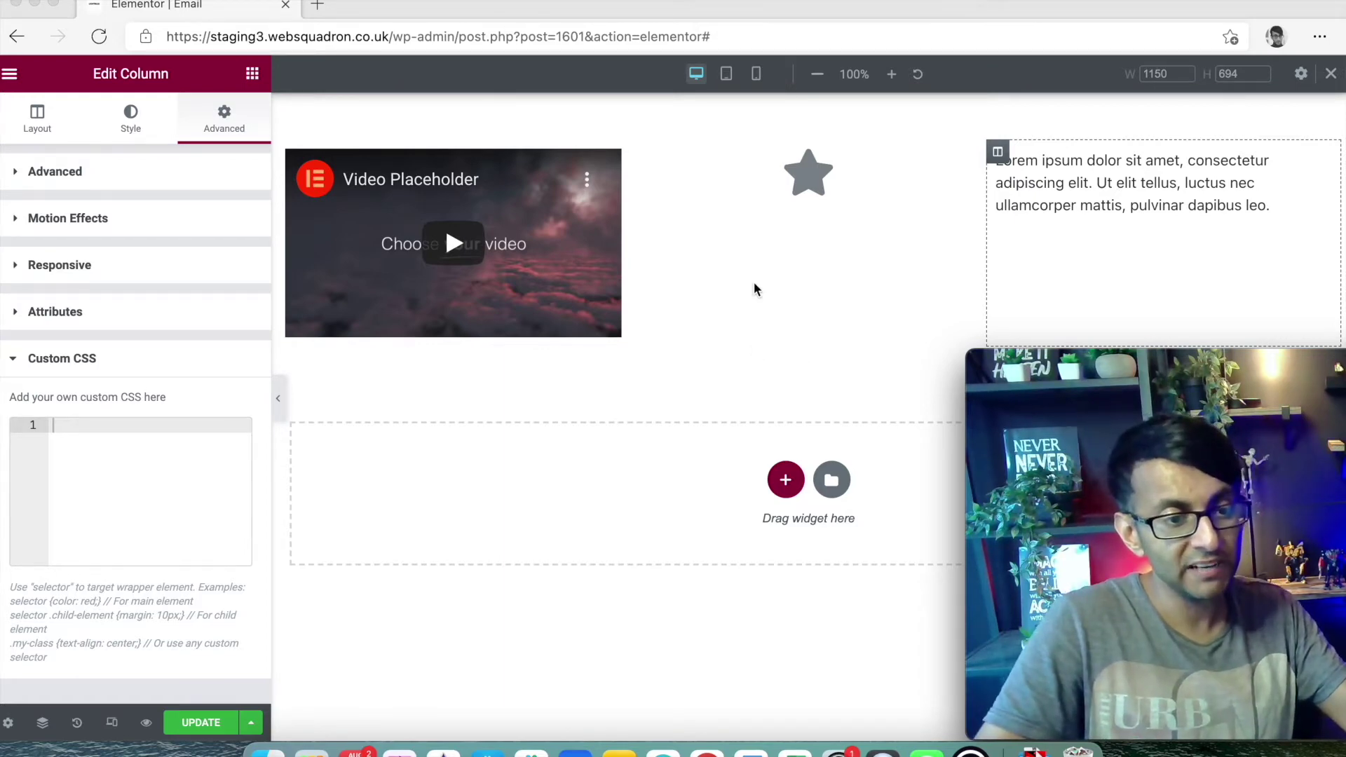
- Inspect the three-column section holding the video placeholder, star icon and text paragraph
{"action": "mouse_move", "coordinate": [763, 175]}
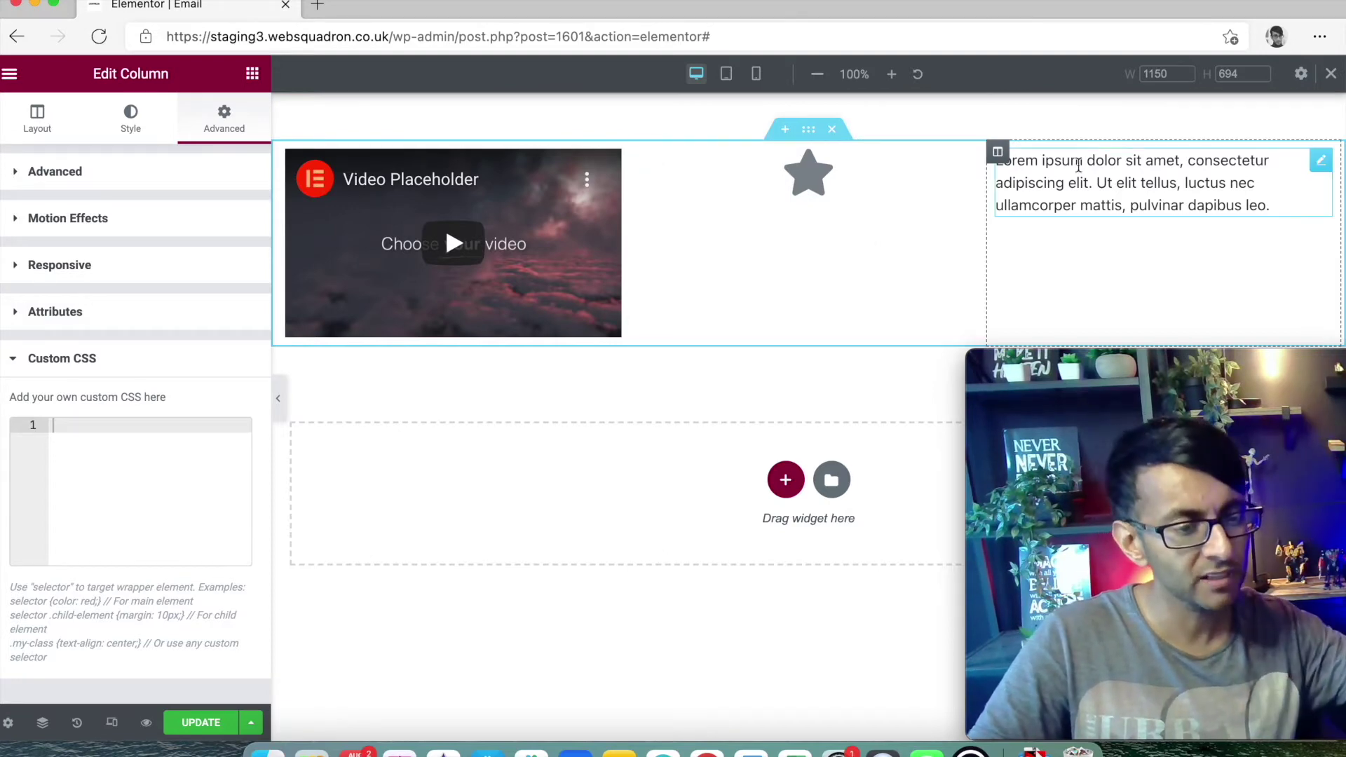
- Switch the preview to mobile width and select the video column
{"action": "left_click", "coordinate": [757, 75]}
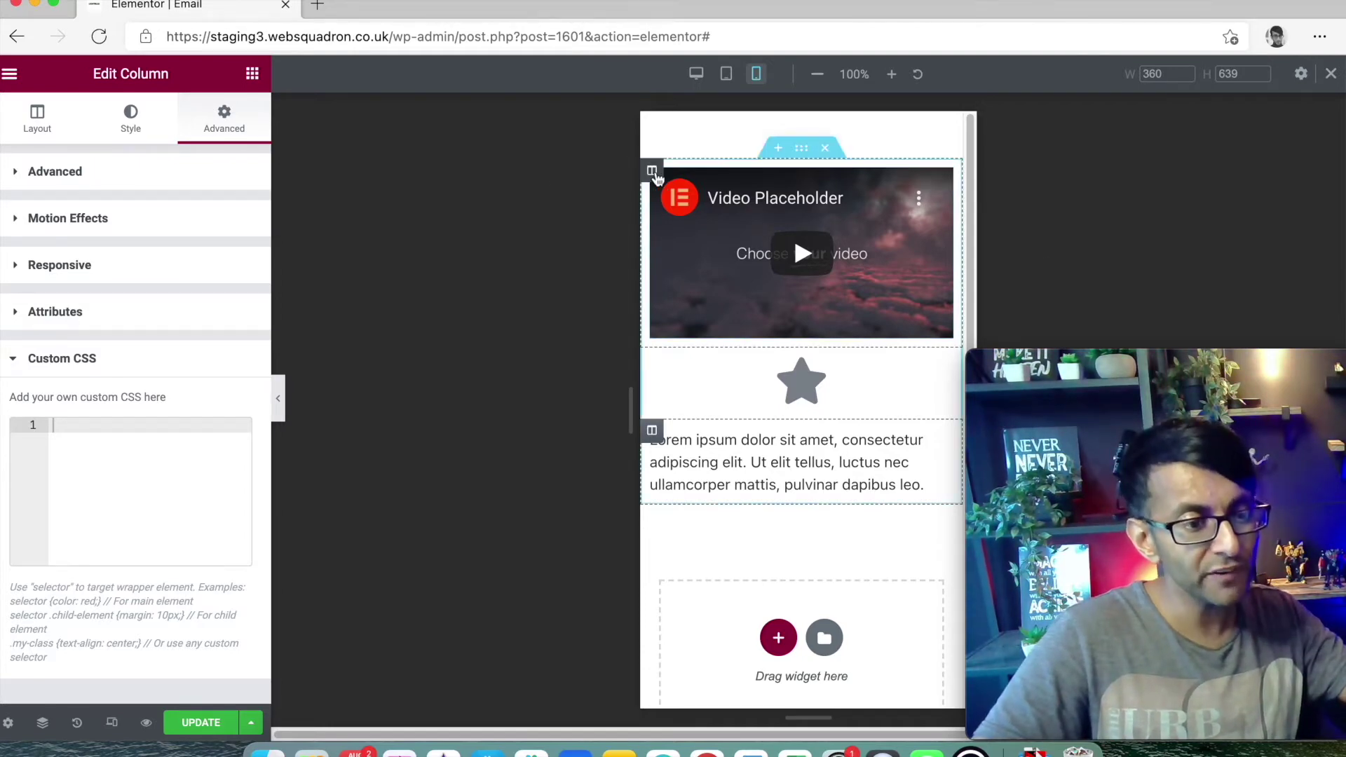
{"action": "left_click", "coordinate": [652, 171]}
{"action": "left_click", "coordinate": [44, 128]}
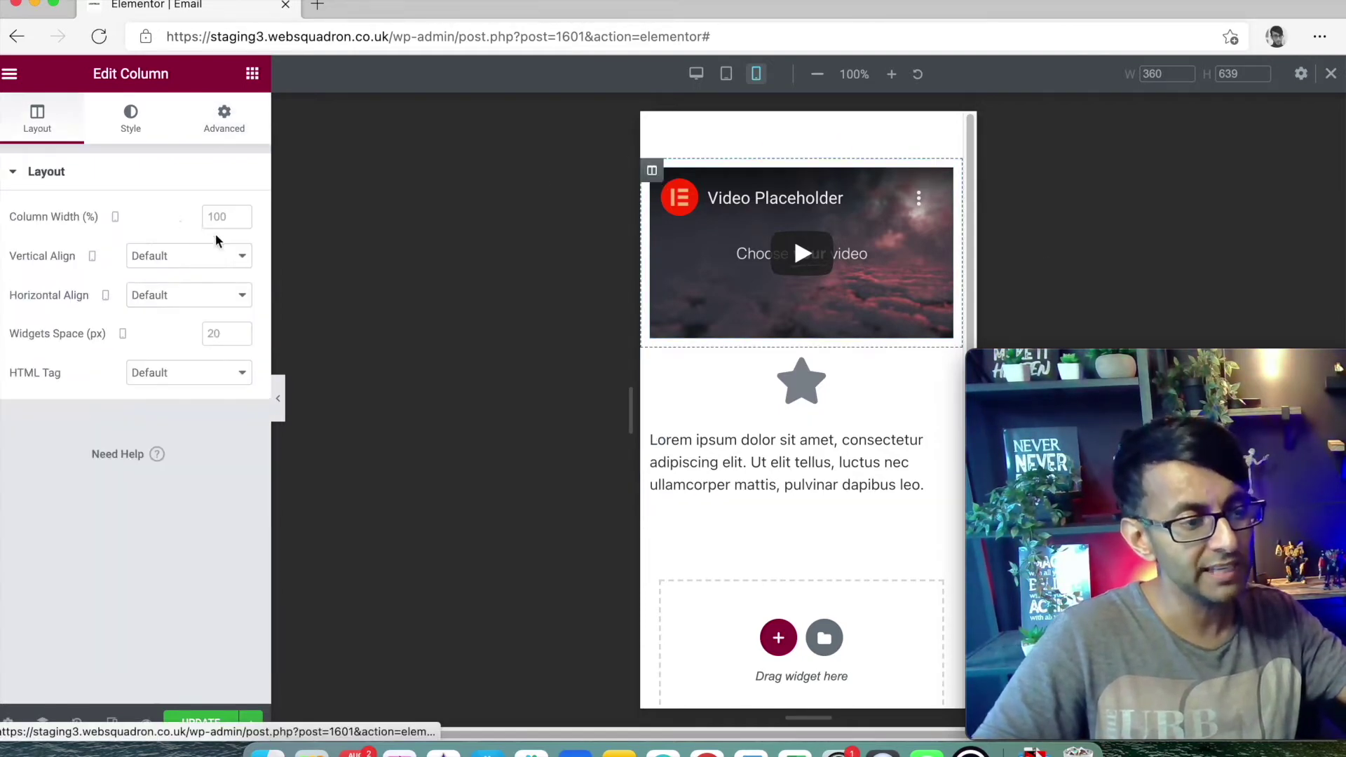
{"action": "left_click", "coordinate": [238, 223]}
{"action": "double_click", "coordinate": [209, 217]}
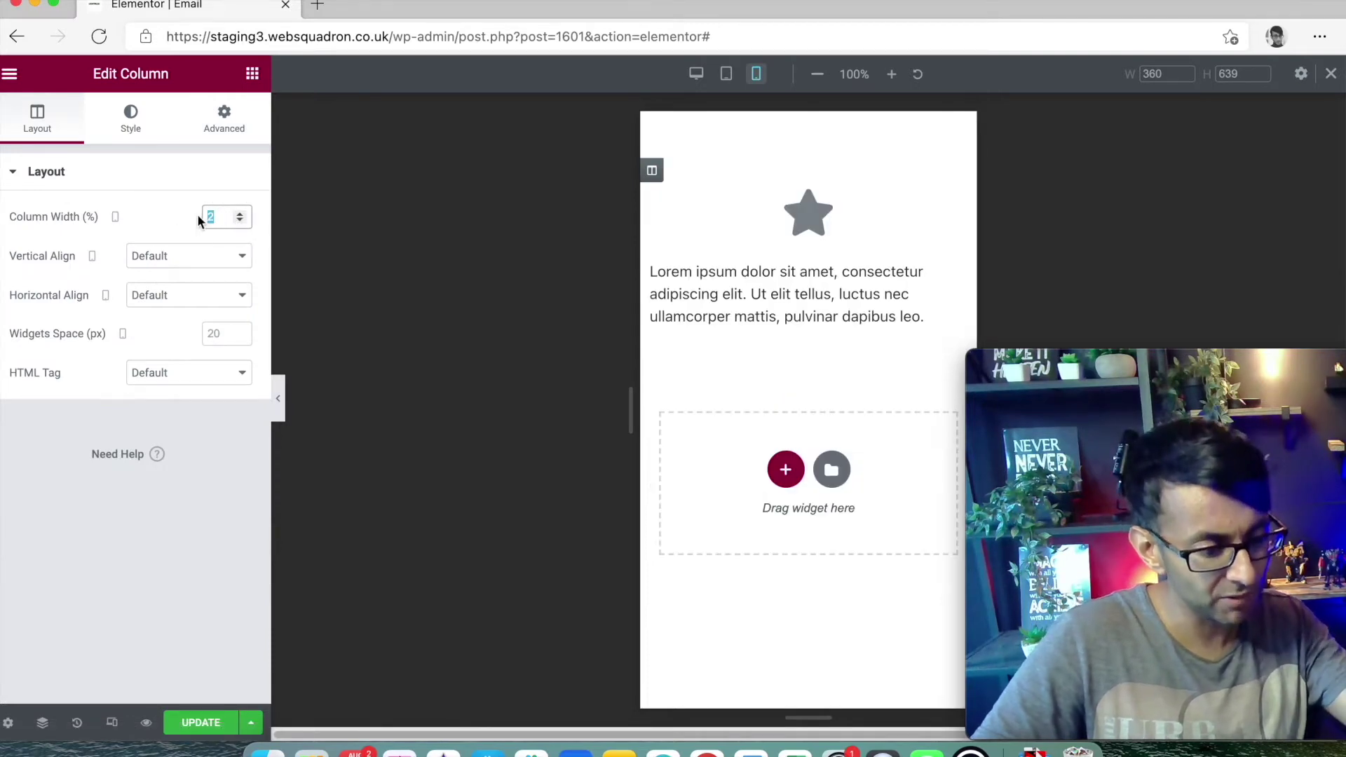
{"action": "type", "text": "50"}
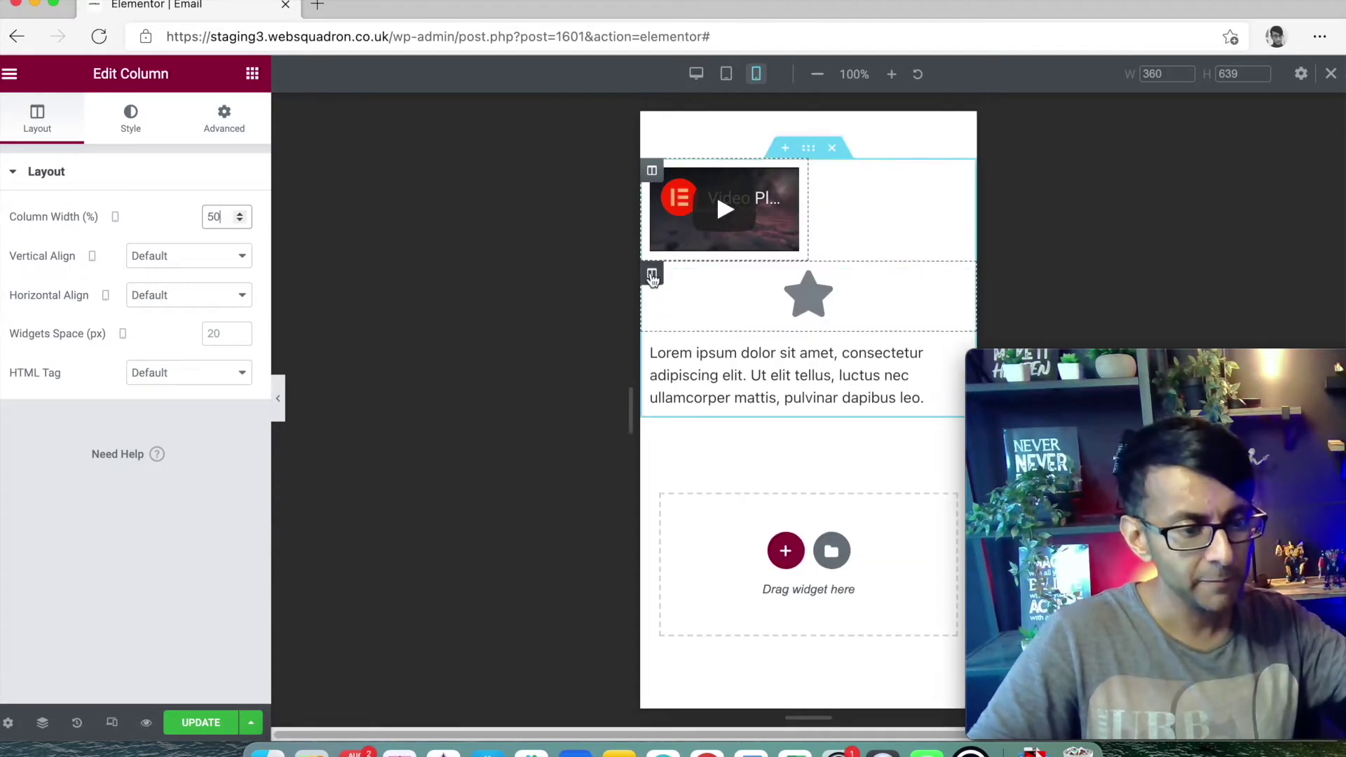
{"action": "left_click", "coordinate": [651, 275]}
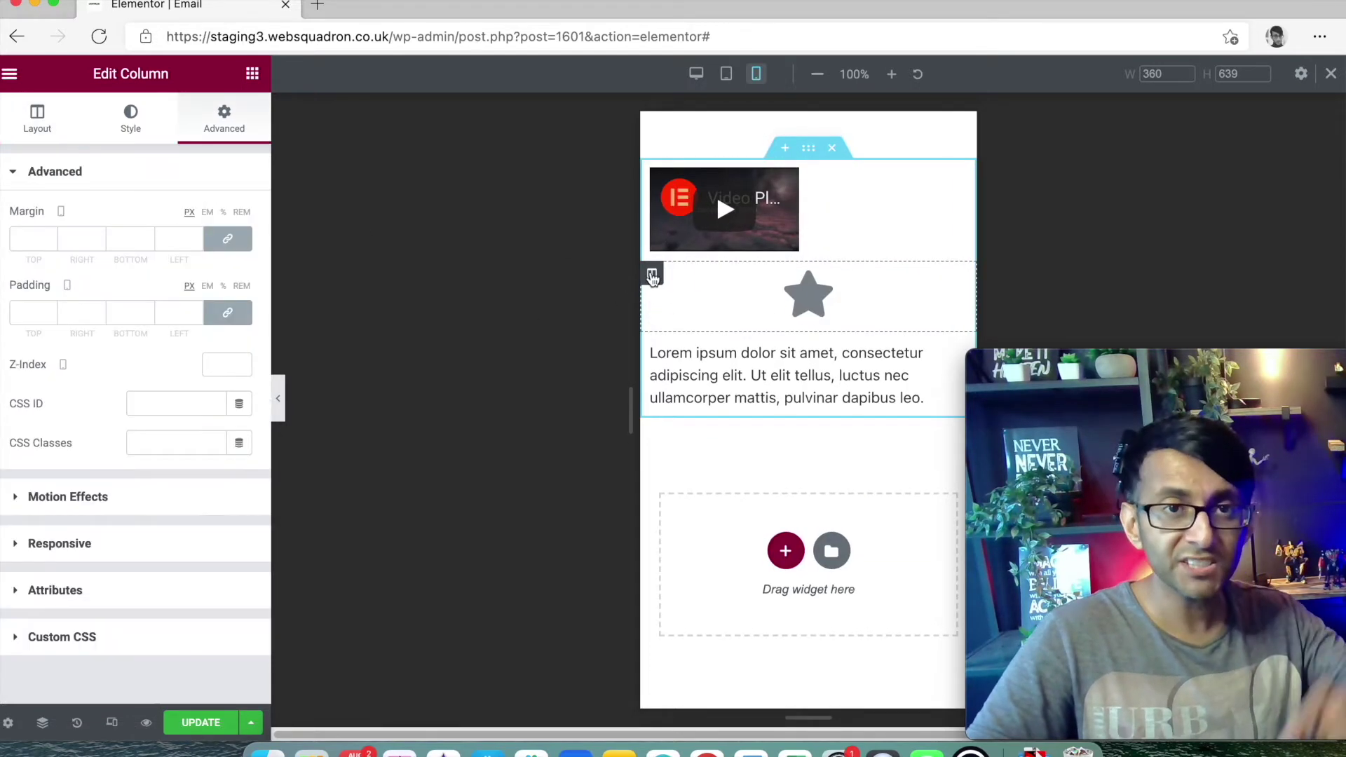
{"action": "left_click", "coordinate": [35, 120]}
{"action": "left_click", "coordinate": [227, 217]}
{"action": "type", "text": "50"}
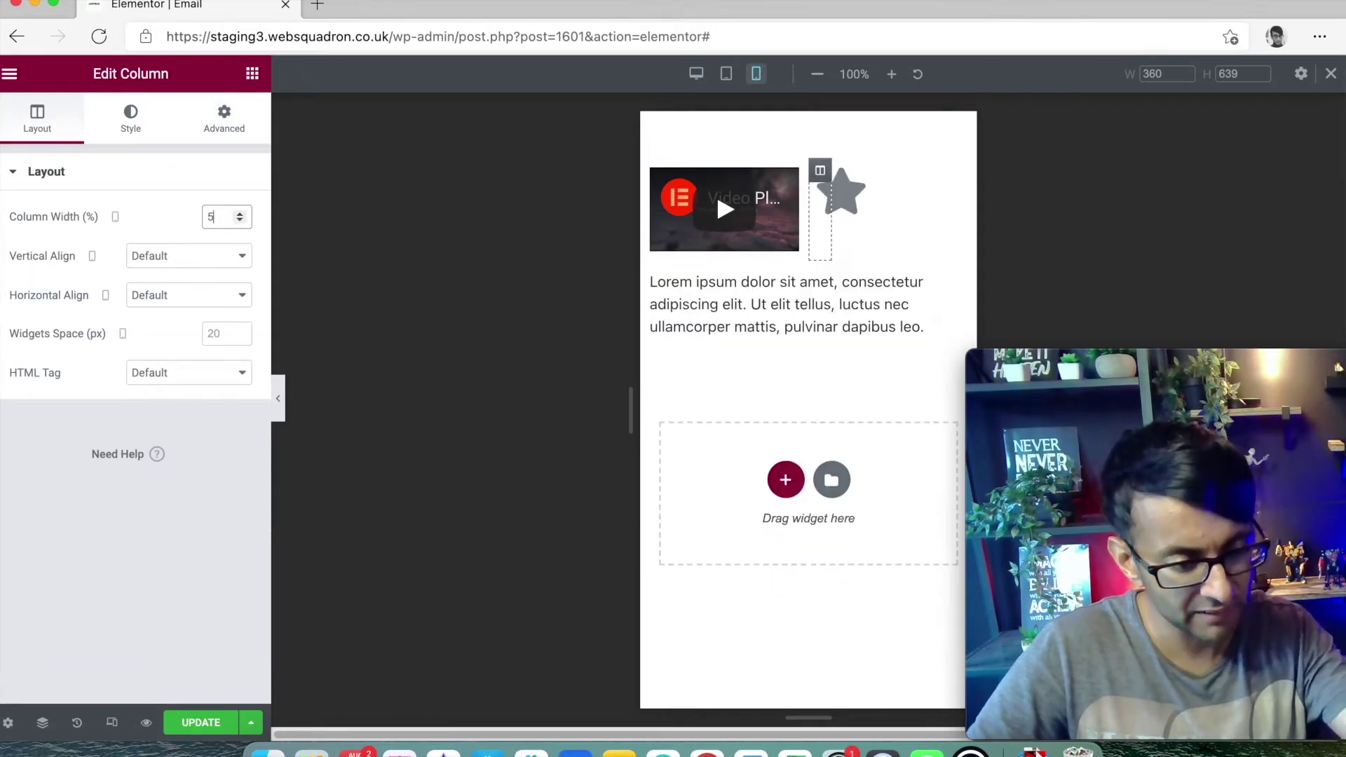
{"action": "left_click", "coordinate": [695, 77]}
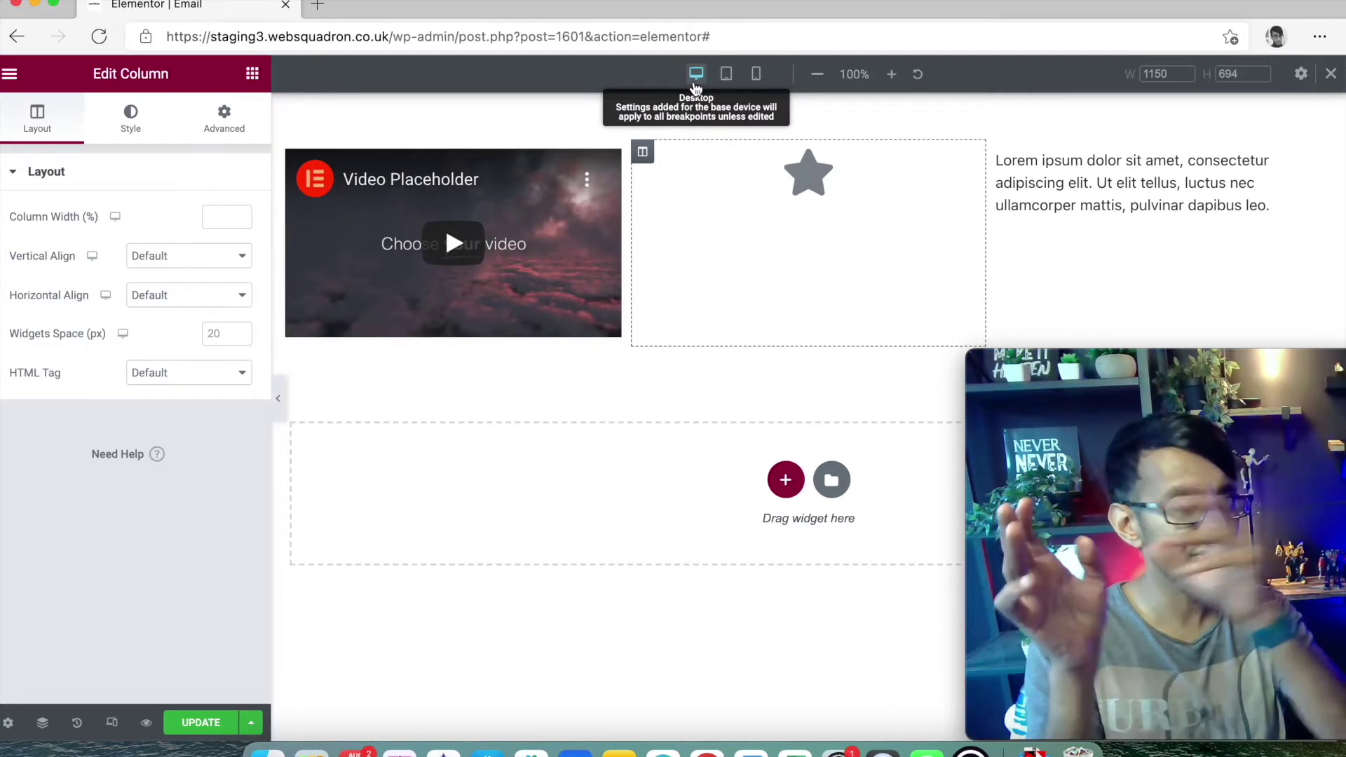
{"action": "left_click", "coordinate": [758, 78]}
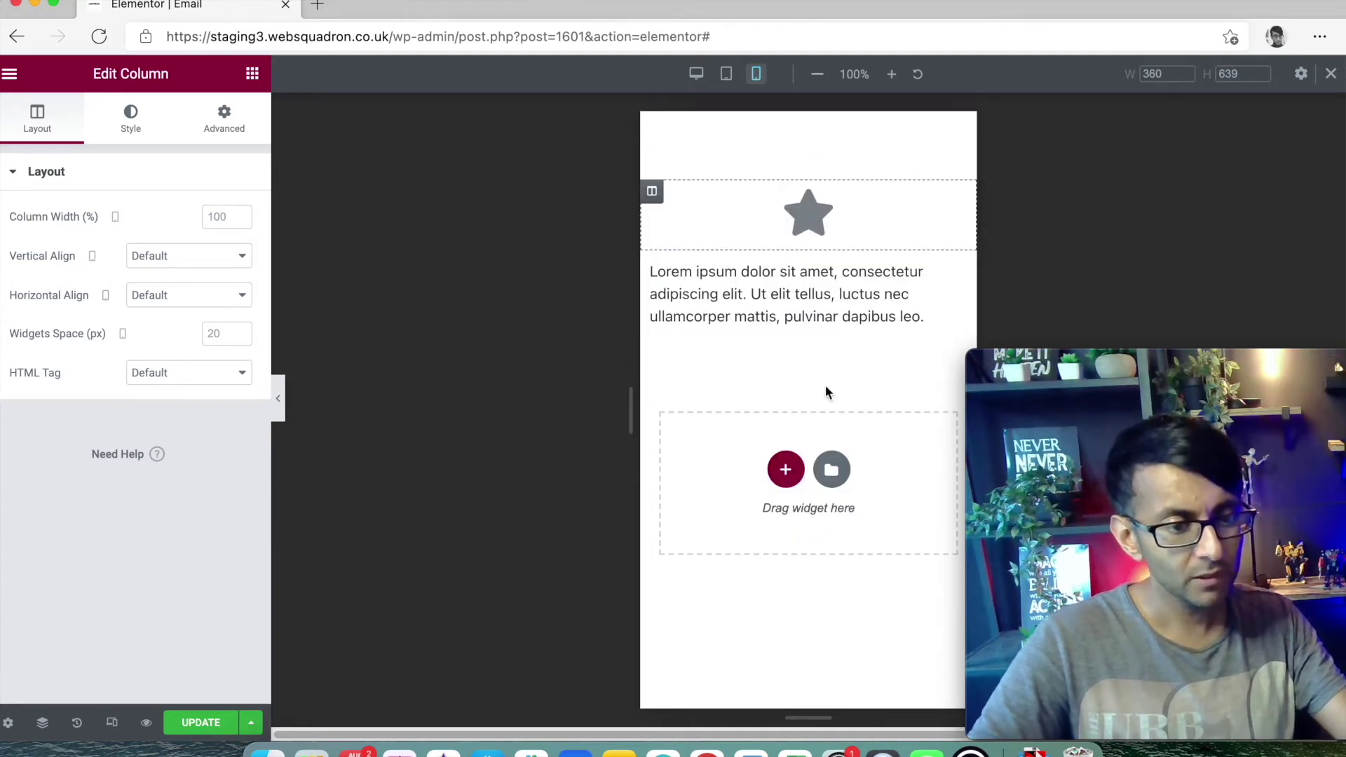
{"action": "scroll", "coordinate": [824, 382], "scroll_direction": "up", "scroll_amount": 3}
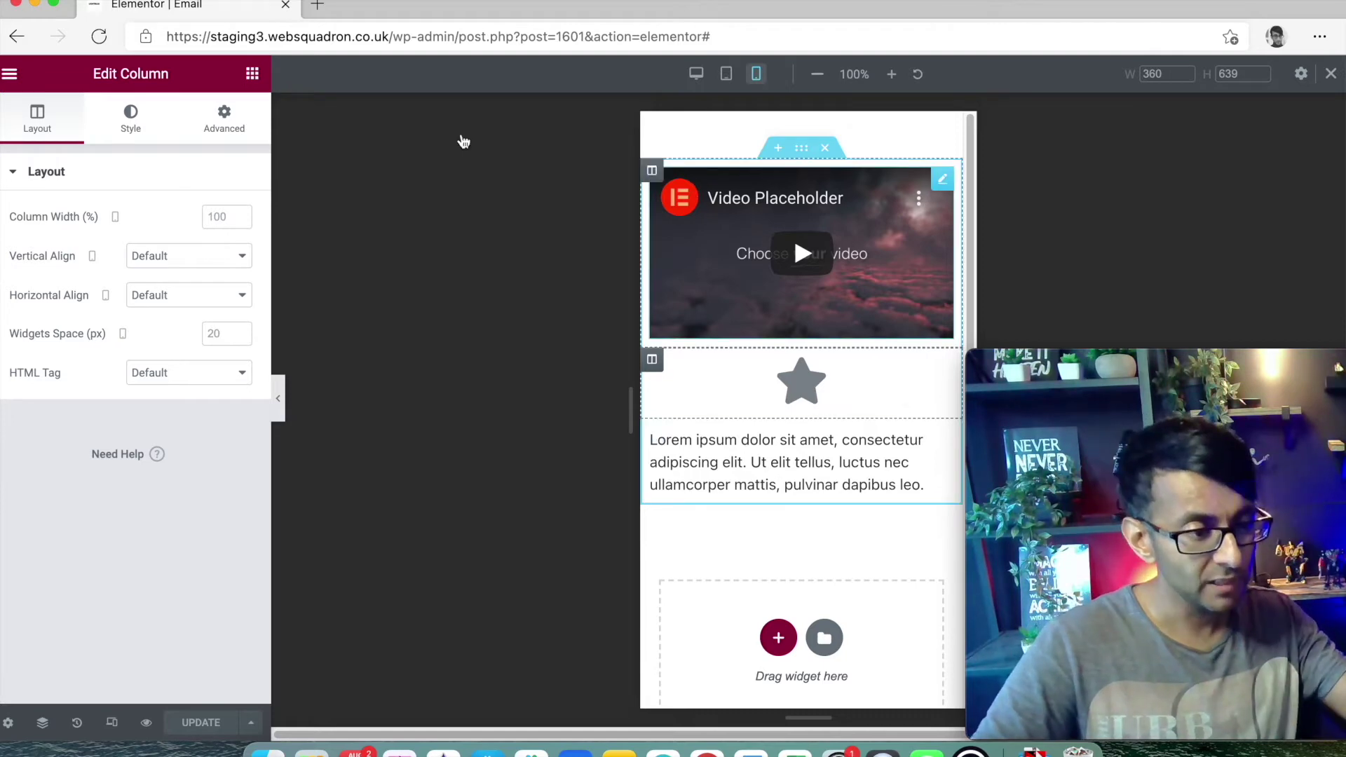
- Set the section's Reverse Columns (Mobile) to YES, then compare desktop and mobile previews
{"action": "left_click", "coordinate": [241, 123]}
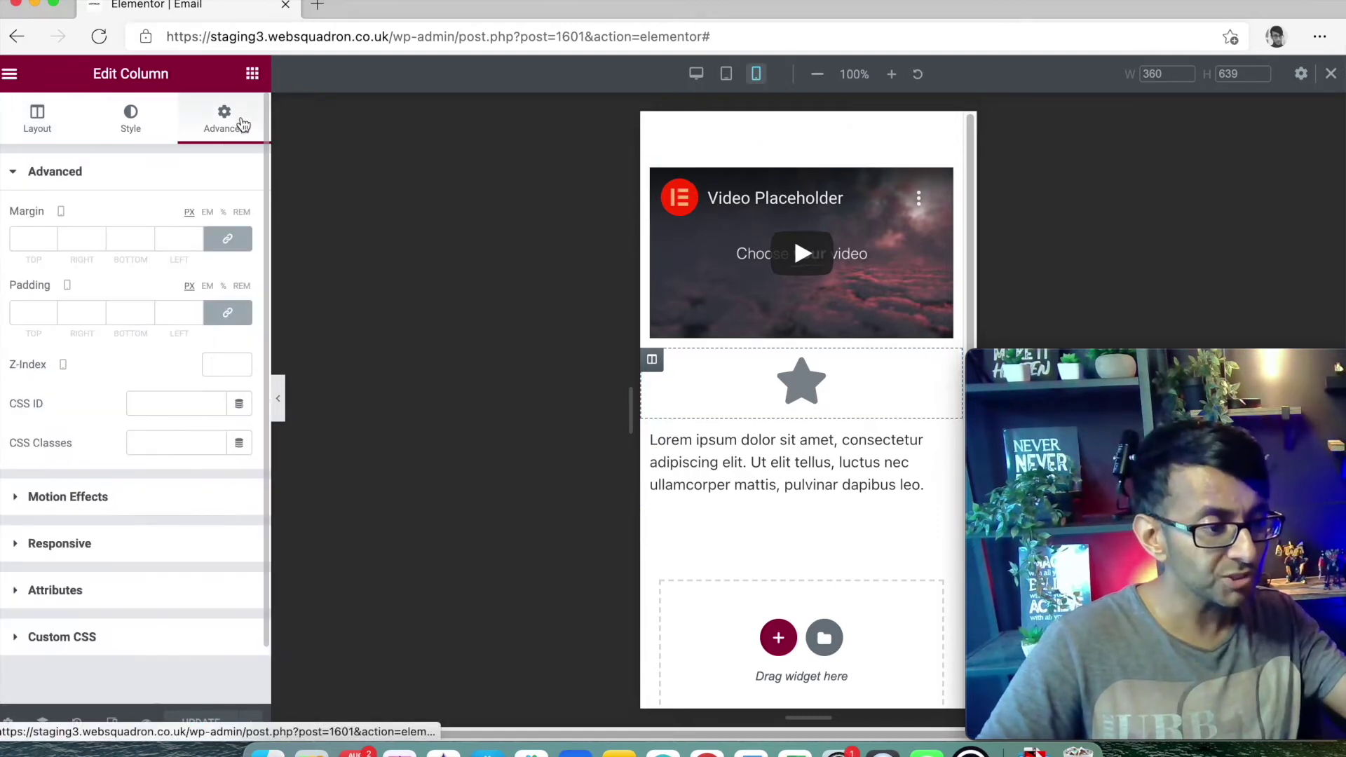
{"action": "left_click", "coordinate": [140, 551]}
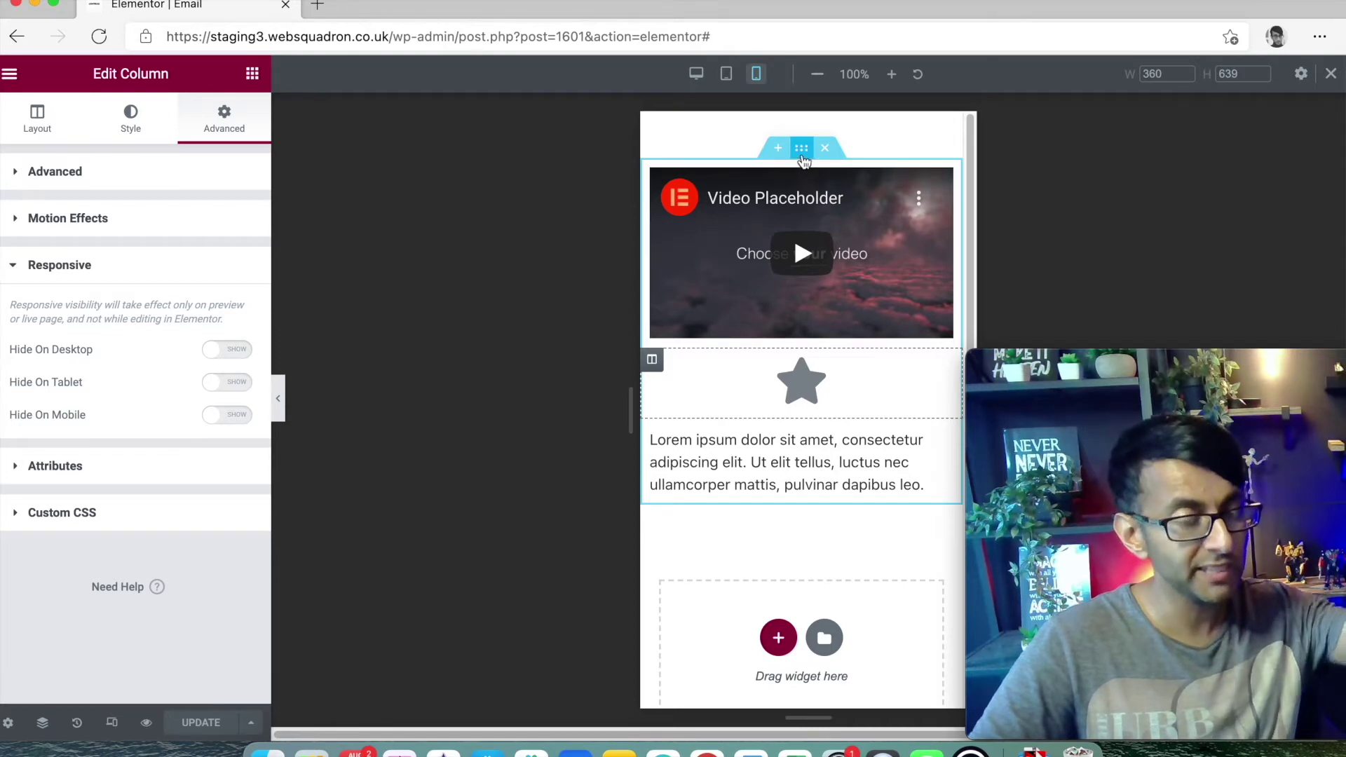
{"action": "left_click", "coordinate": [802, 157]}
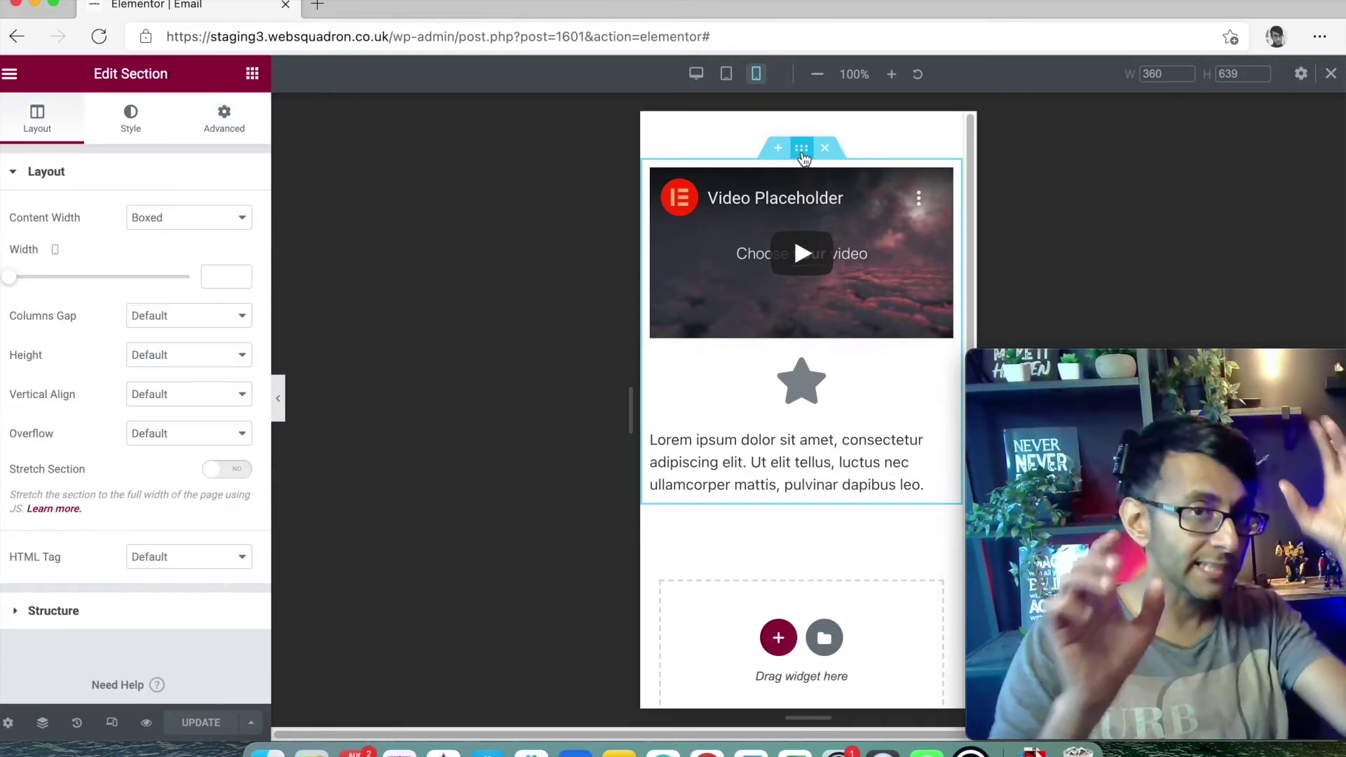
{"action": "left_click", "coordinate": [242, 122]}
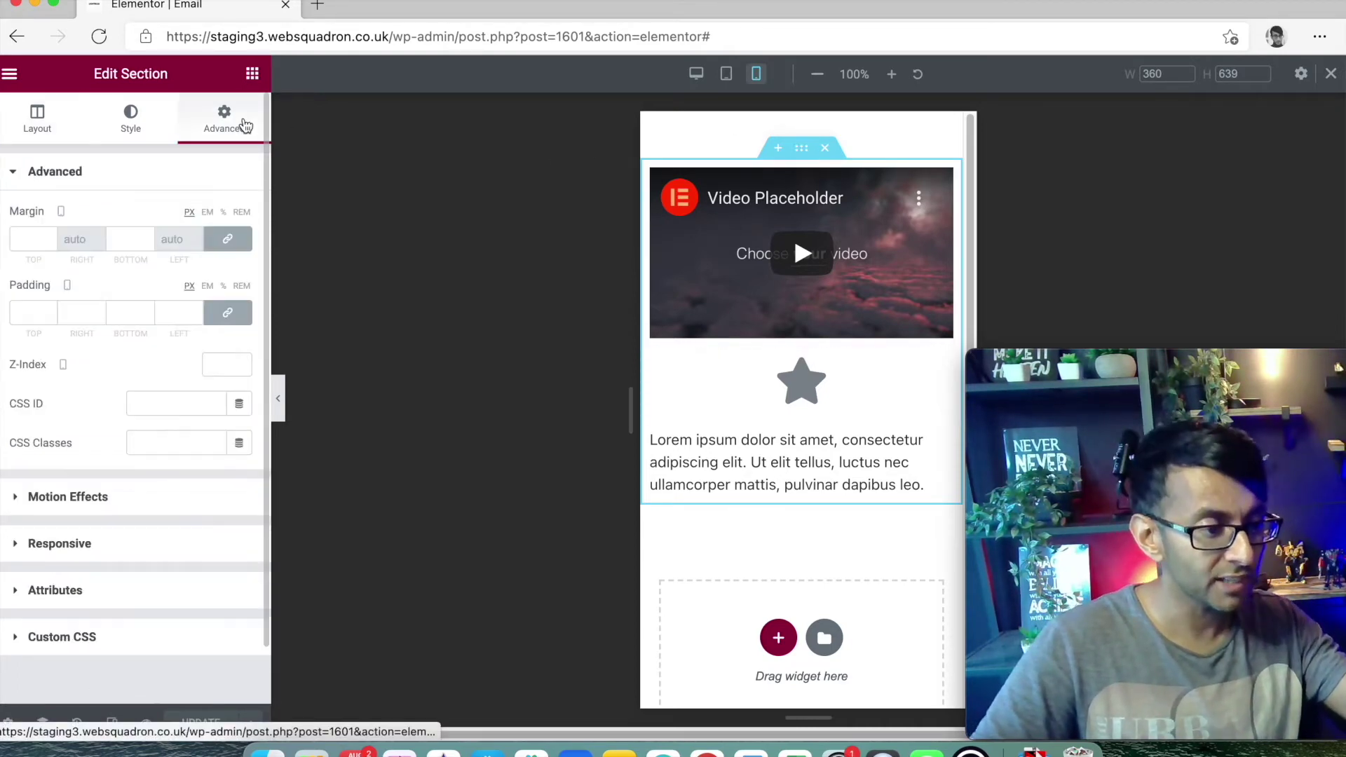
{"action": "left_click", "coordinate": [196, 544]}
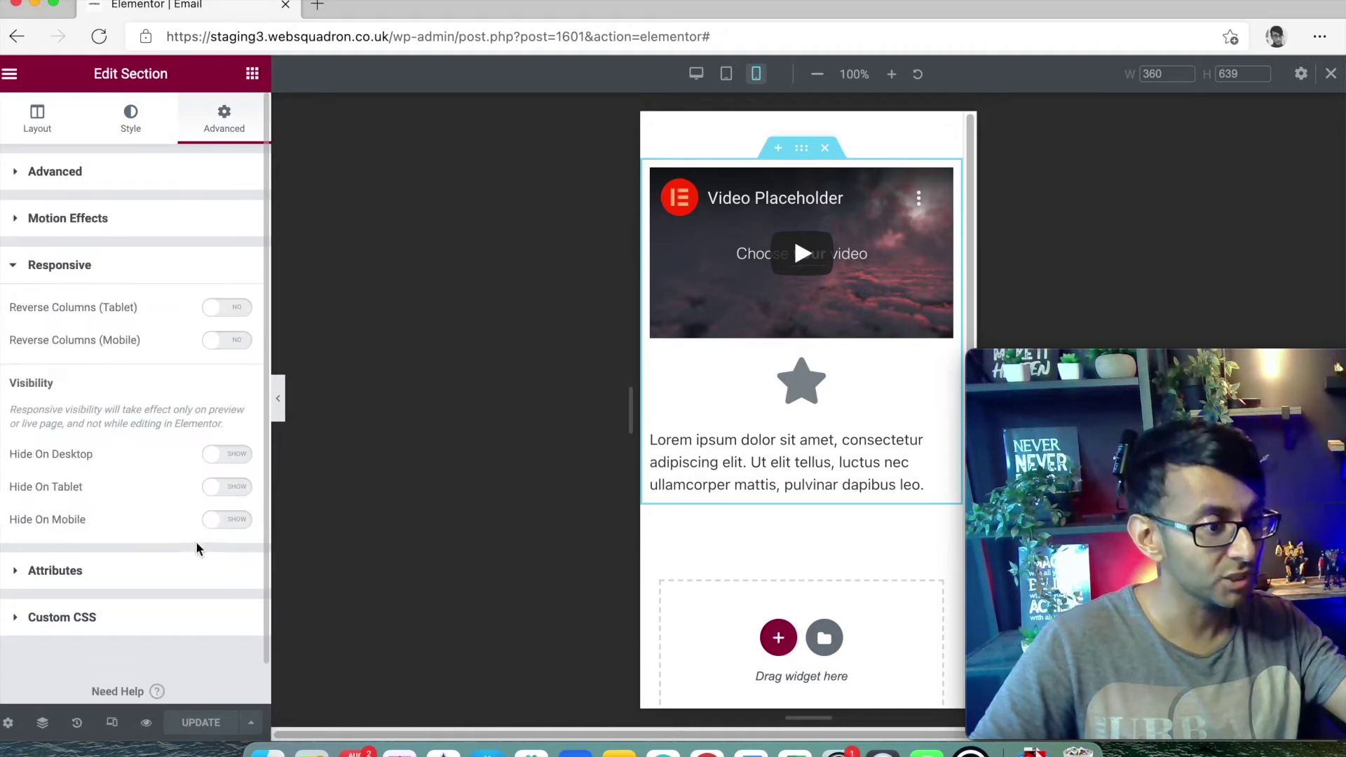
{"action": "left_click", "coordinate": [238, 341]}
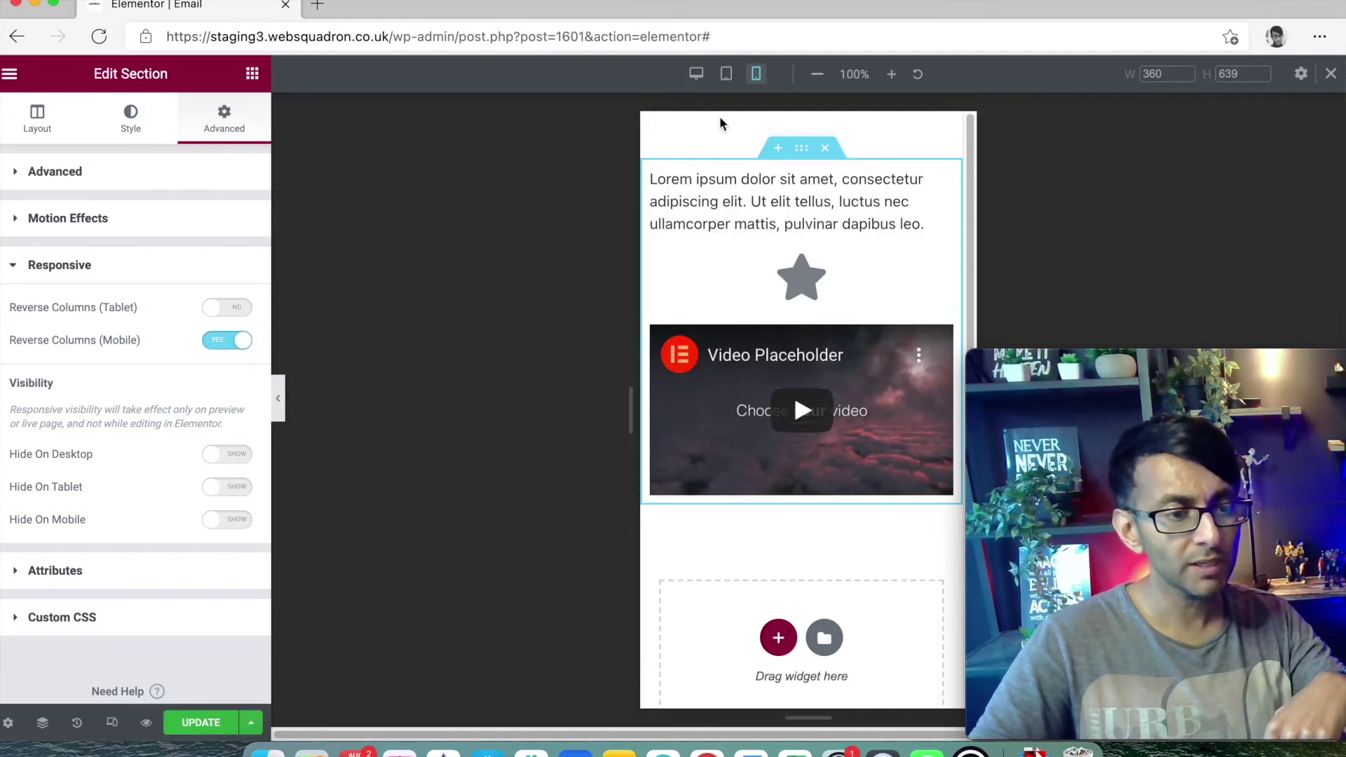
{"action": "left_click", "coordinate": [696, 74]}
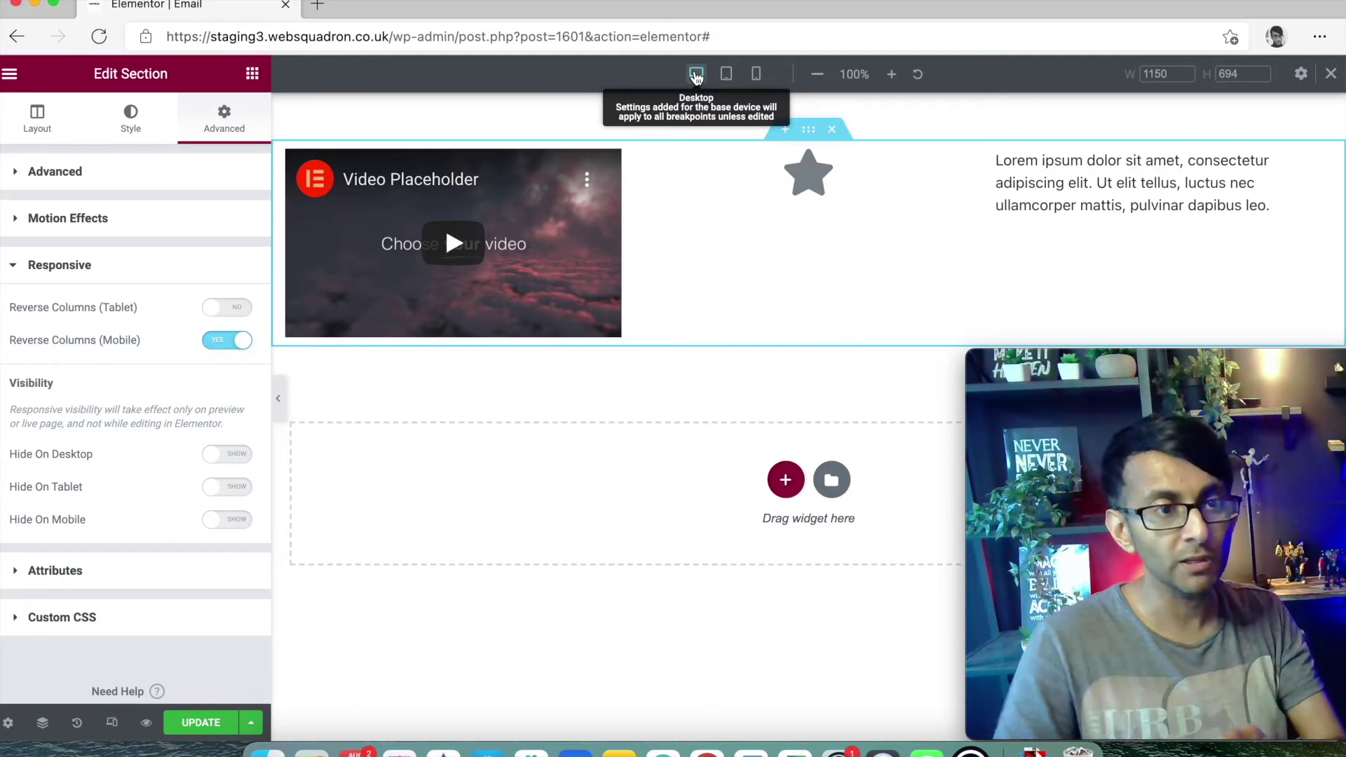
{"action": "left_click", "coordinate": [756, 74]}
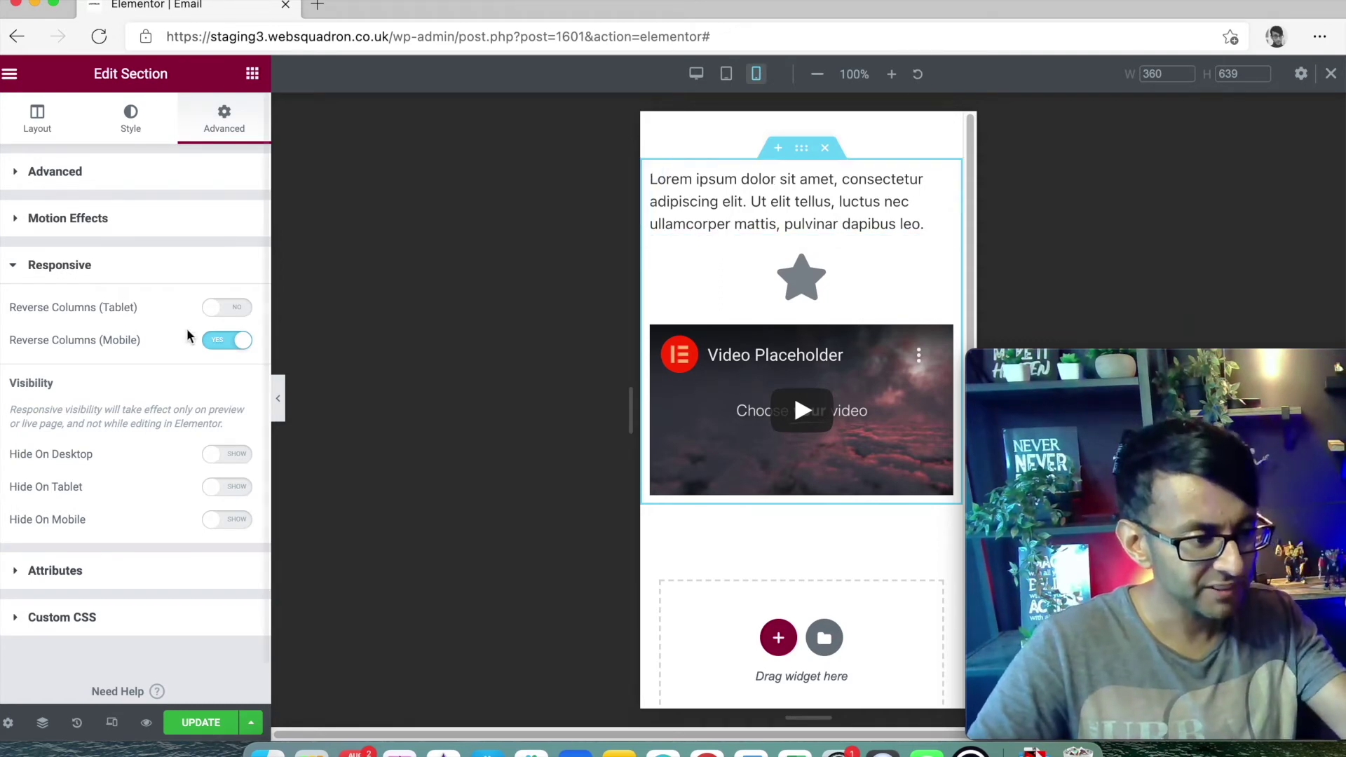
- Set Reverse Columns (Mobile) back to NO after comparing previews, ending on the desktop view
{"action": "left_click", "coordinate": [221, 344]}
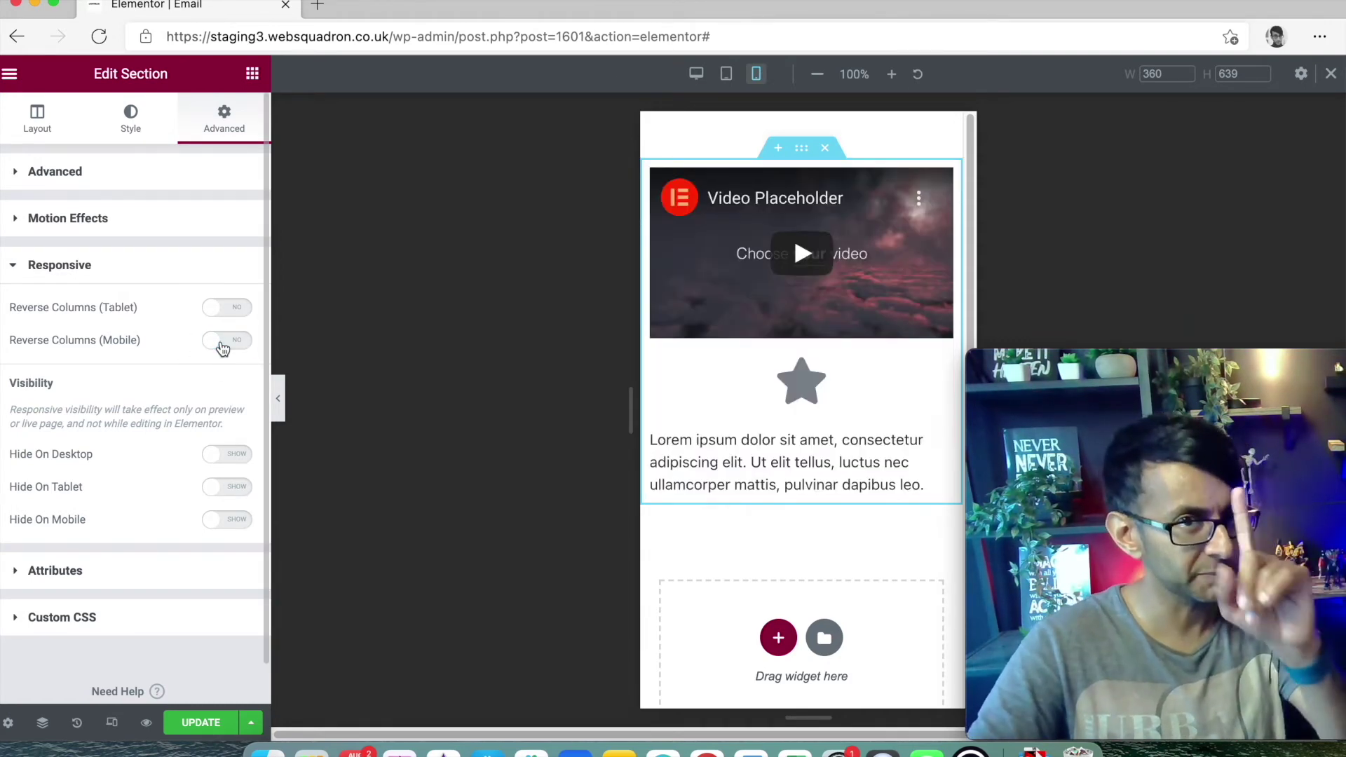
{"action": "left_click", "coordinate": [698, 75]}
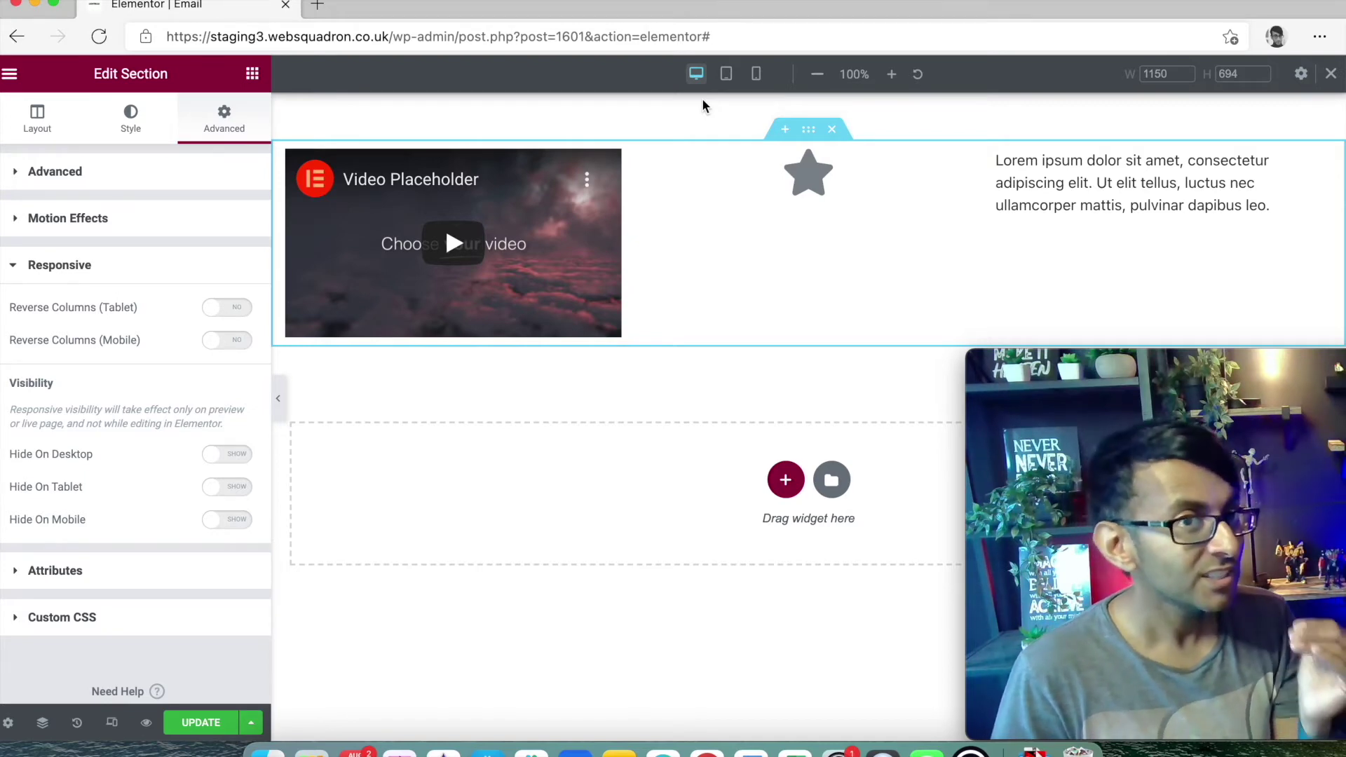
{"action": "left_click", "coordinate": [755, 74]}
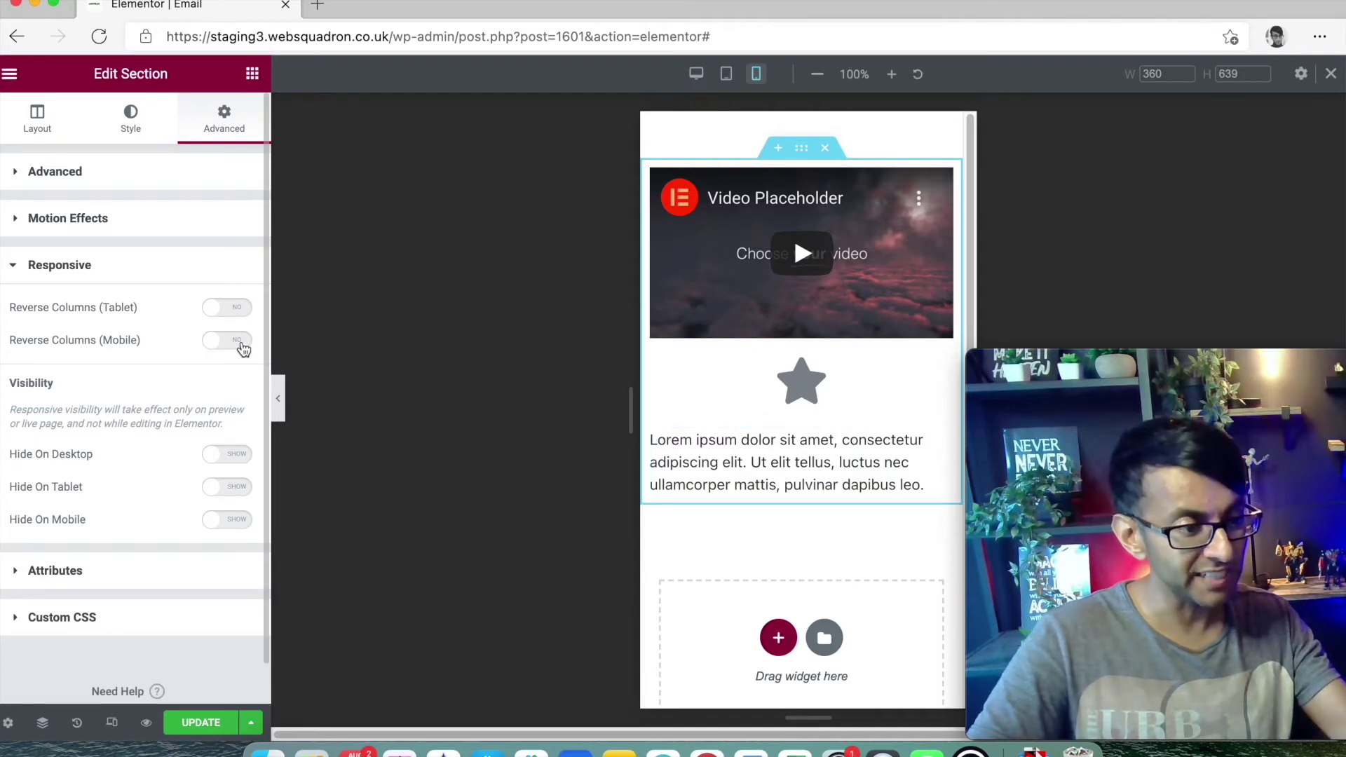
{"action": "left_click", "coordinate": [240, 344]}
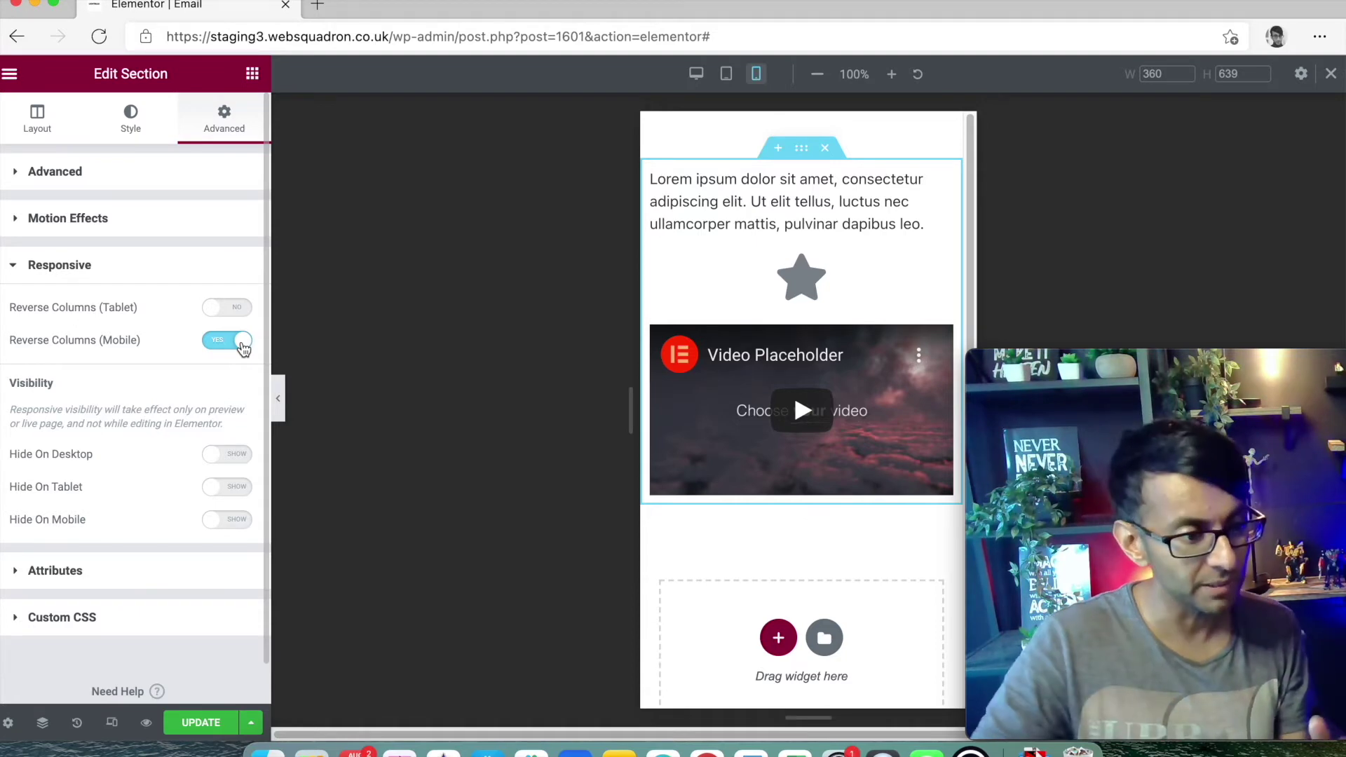
{"action": "left_click", "coordinate": [224, 345]}
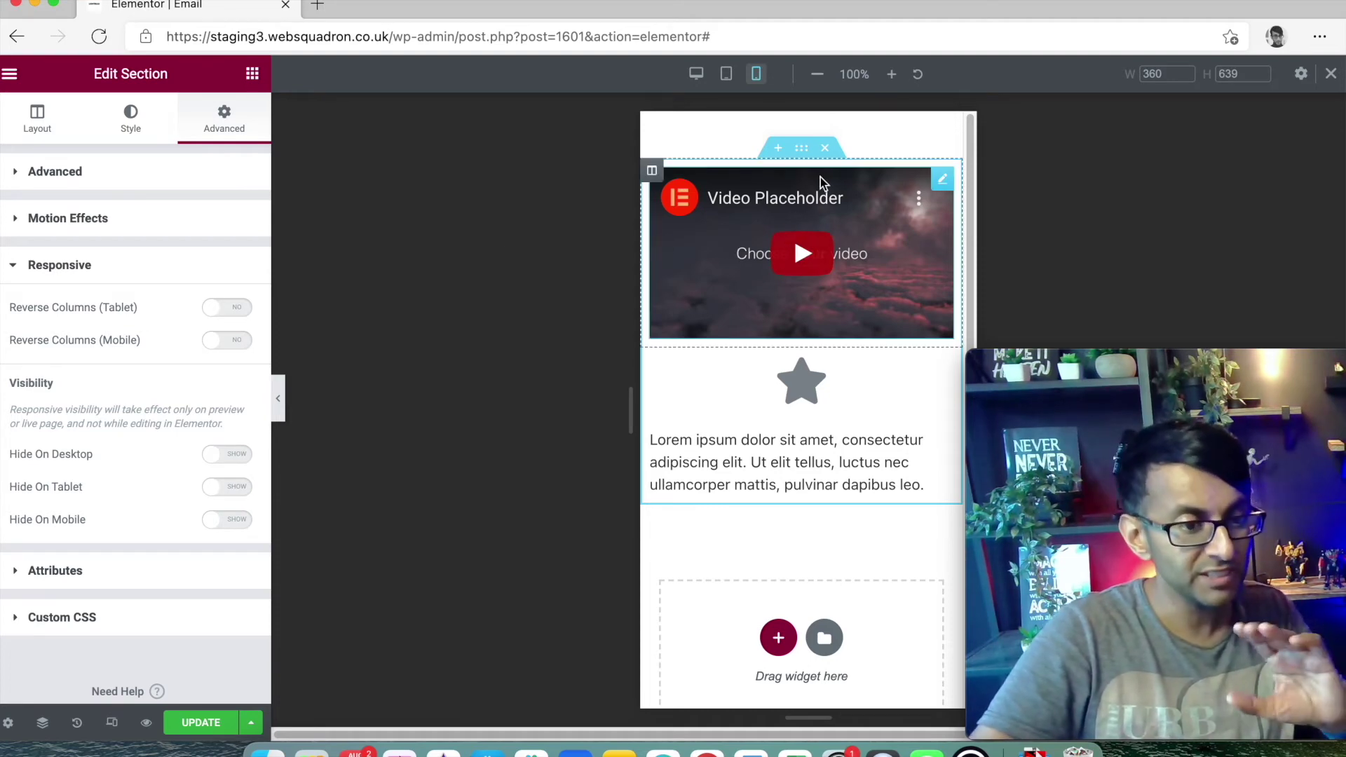
{"action": "left_click", "coordinate": [693, 77]}
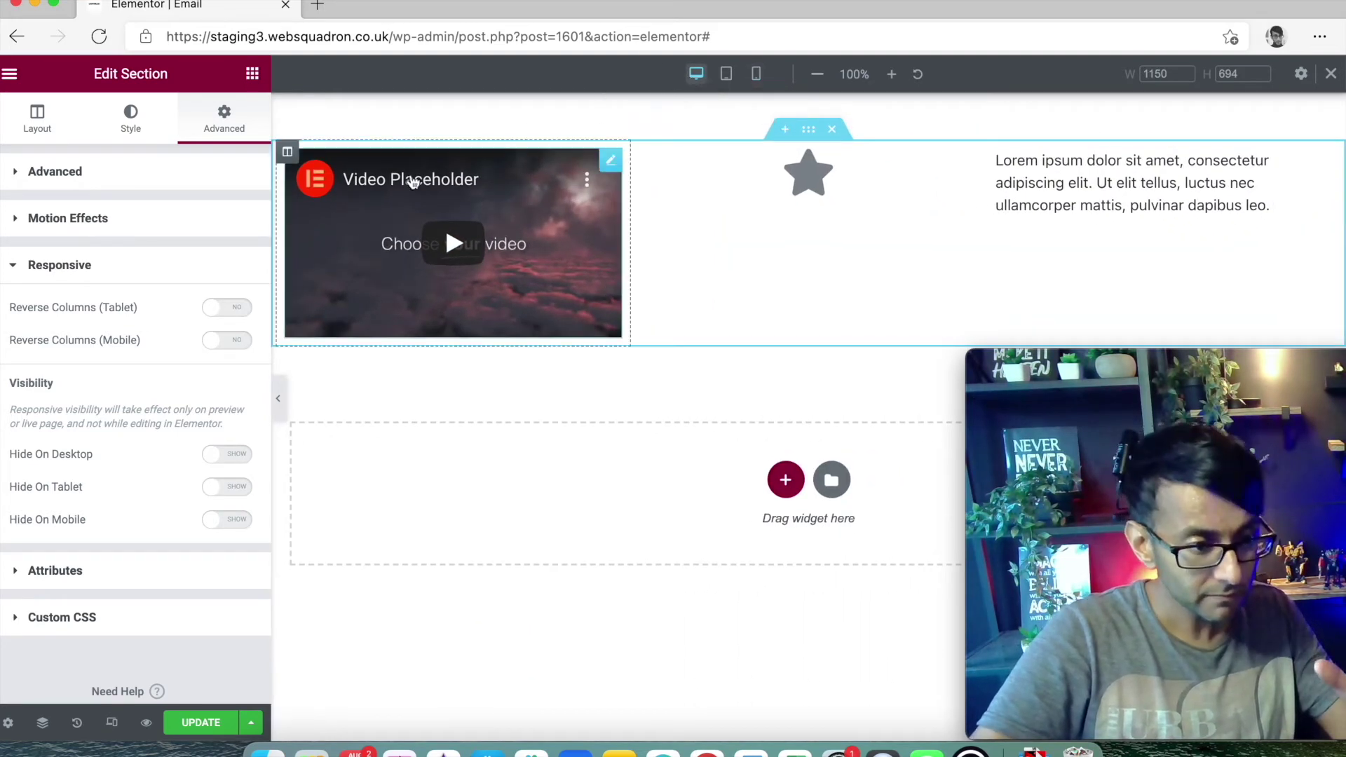
- Paste the prepared max-width 450px order rule into the video column's Custom CSS
{"action": "left_click", "coordinate": [287, 154]}
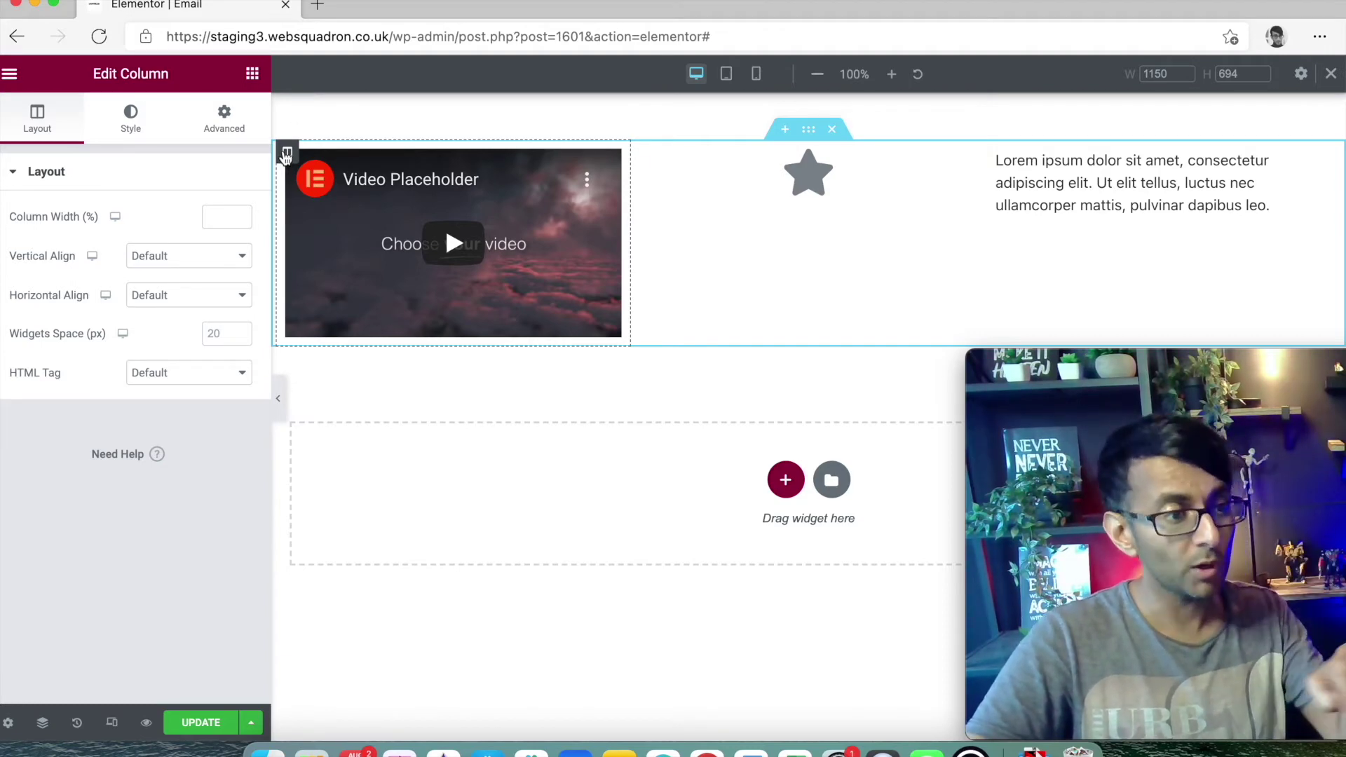
{"action": "left_click", "coordinate": [224, 119]}
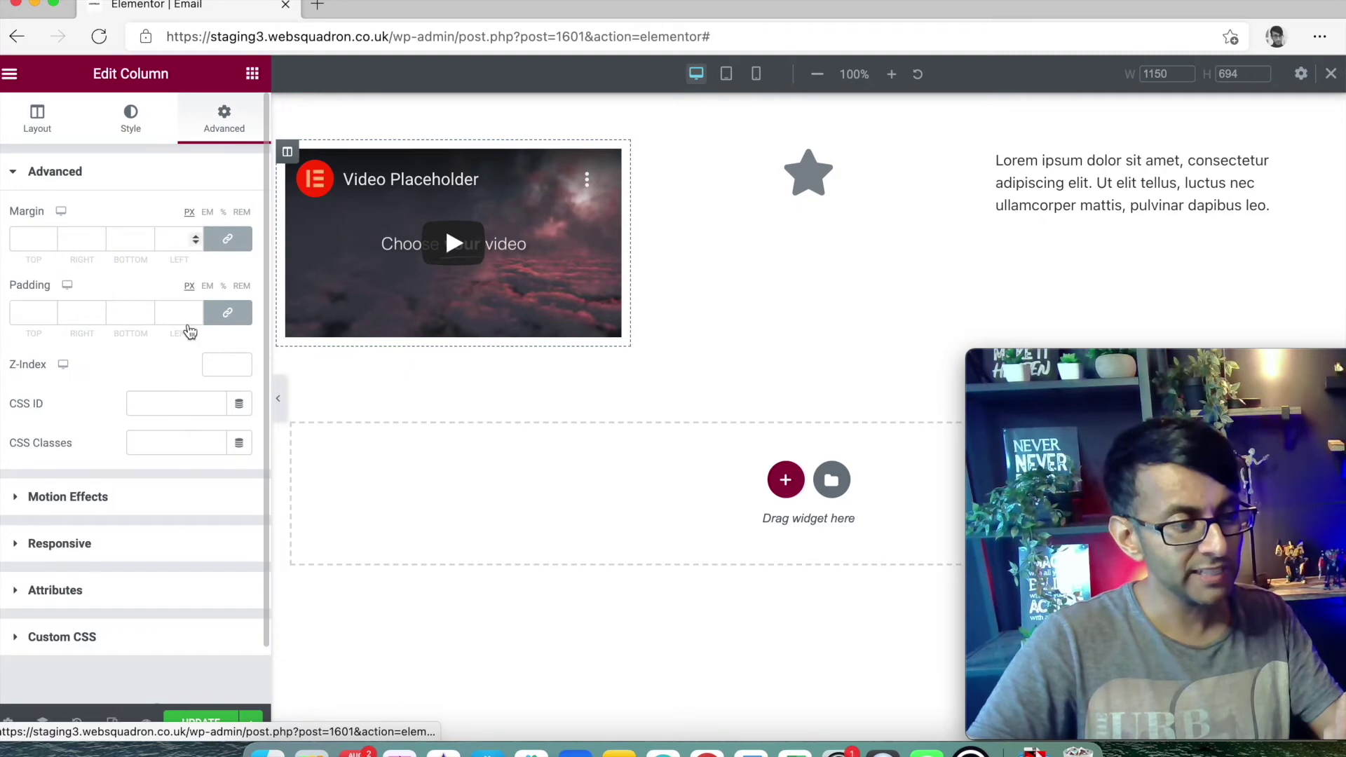
{"action": "left_click", "coordinate": [160, 637]}
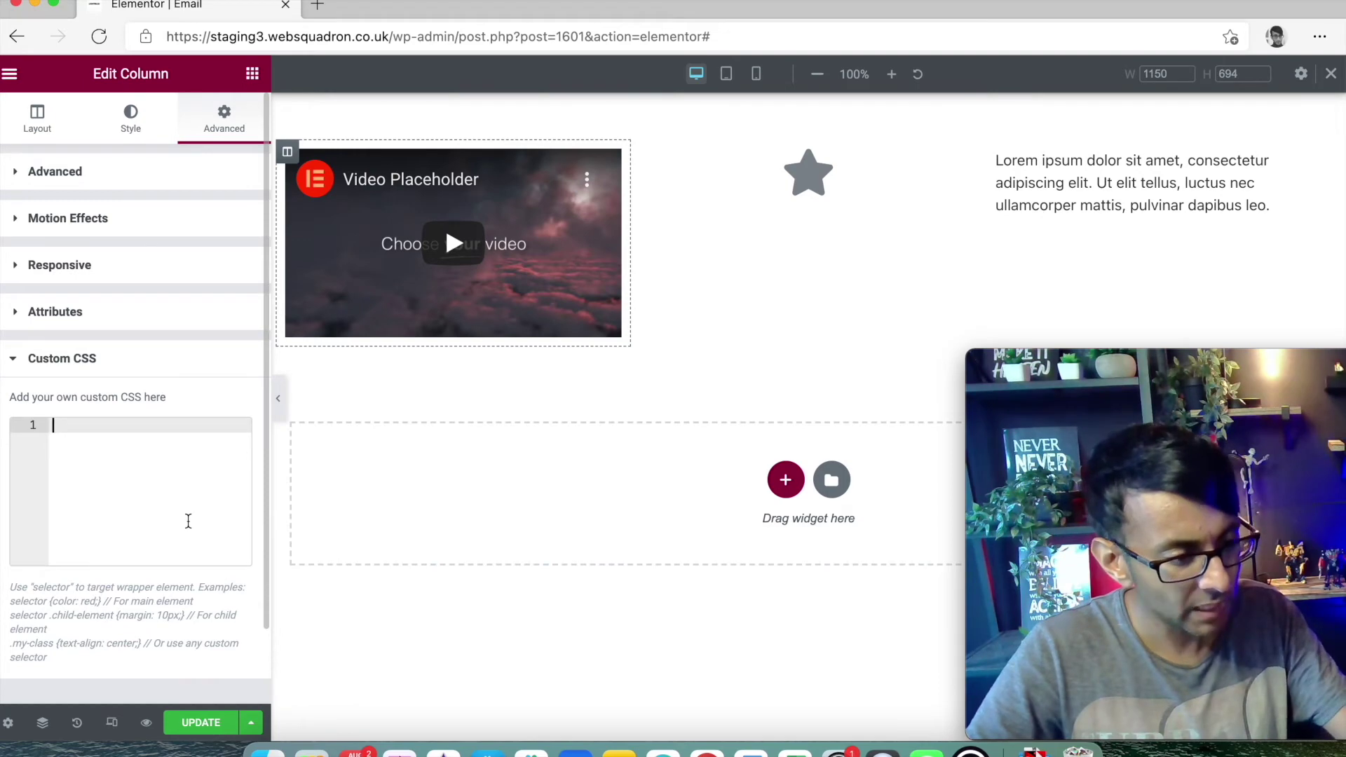
{"action": "type", "text": "Reorder Columns @media only screen and (max-width:450px){     selector{         Order:1;     } }"}
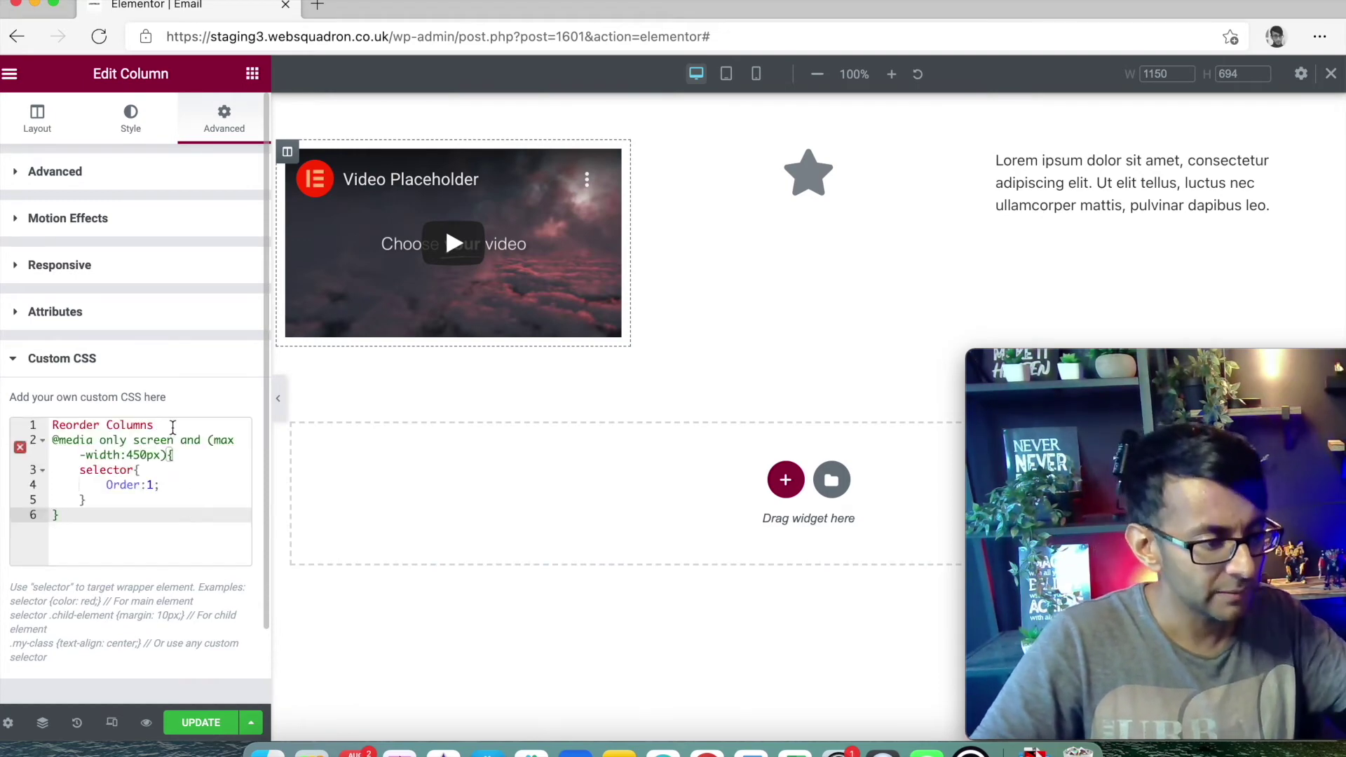
- Delete the stray Reorder Columns line and change the video column's order from 1 to 2
{"action": "left_click_drag", "start_coordinate": [173, 427], "coordinate": [16, 425]}
{"action": "key", "text": "BackSpace"}
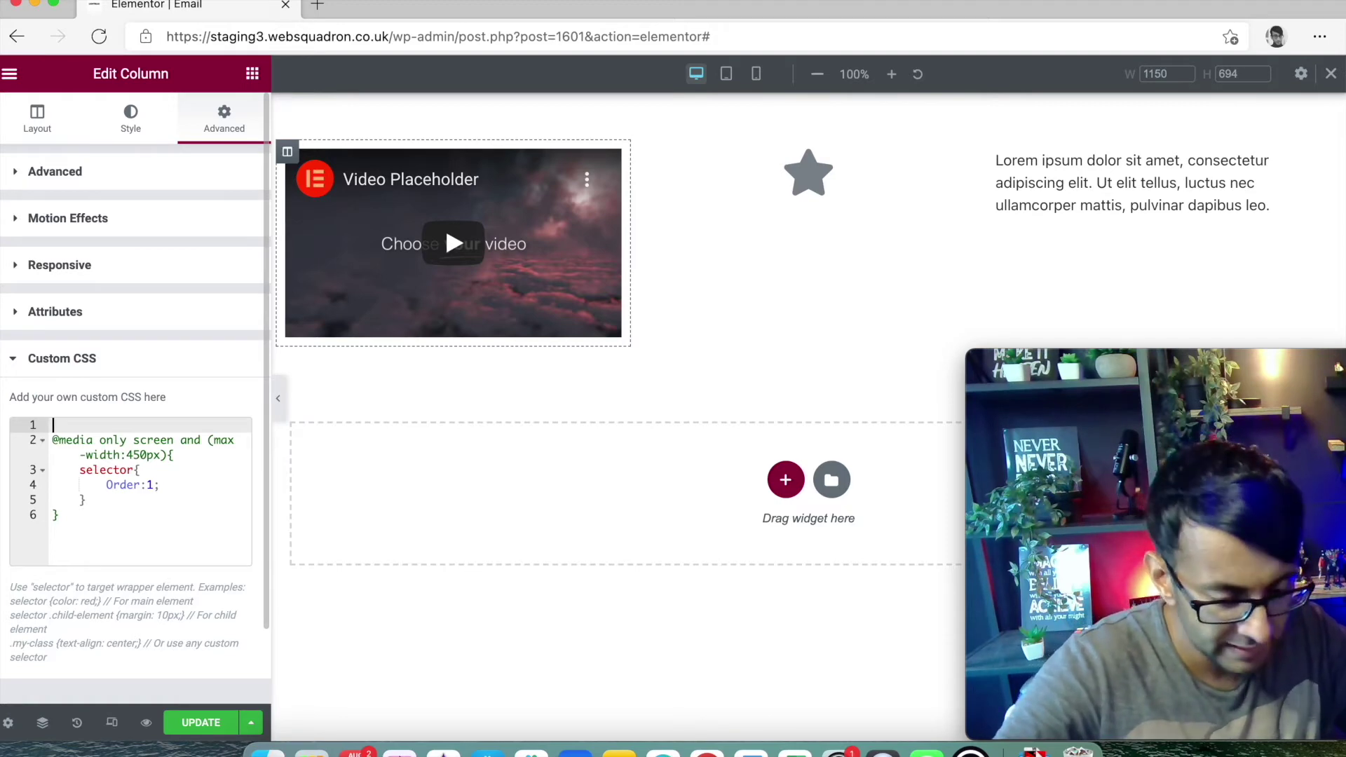
{"action": "key", "text": "Delete"}
{"action": "left_click", "coordinate": [154, 516]}
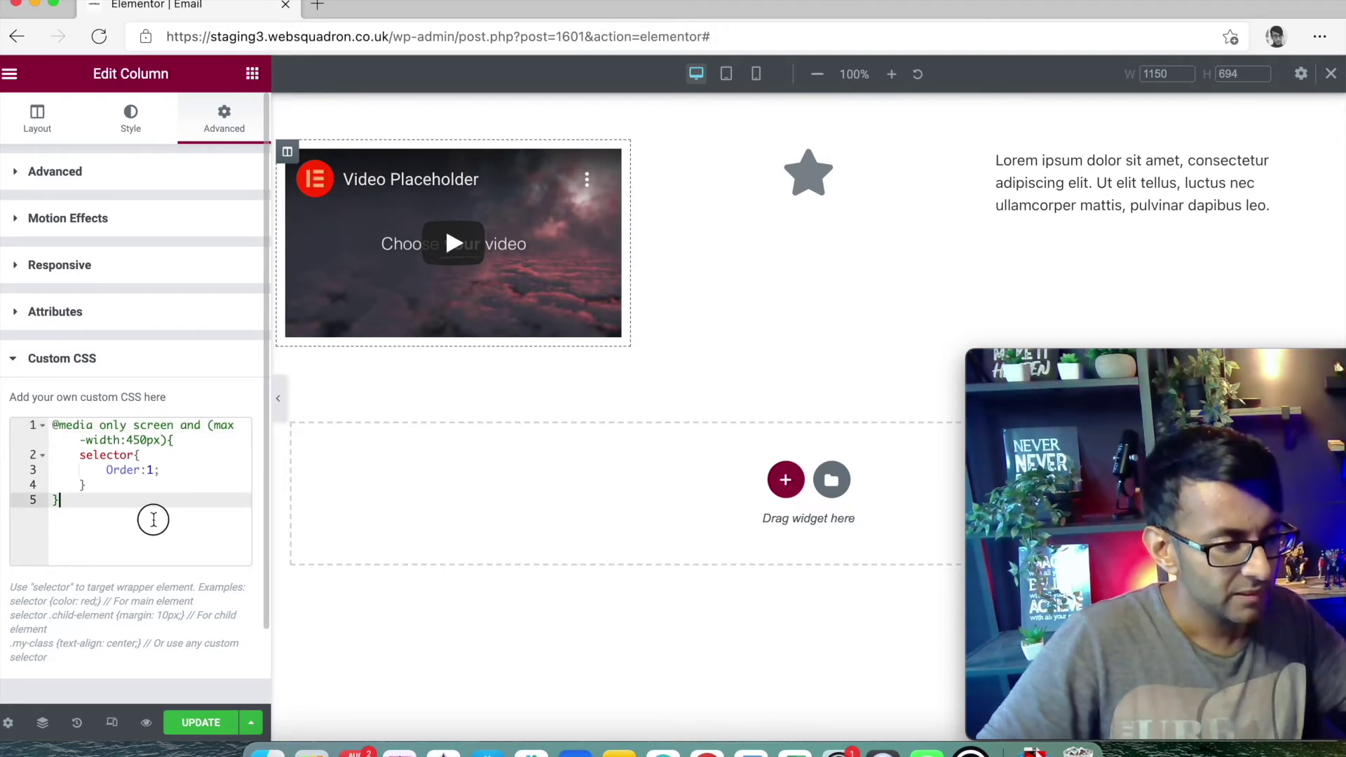
{"action": "left_click", "coordinate": [156, 470]}
{"action": "key", "text": "BackSpace"}
{"action": "type", "text": "2"}
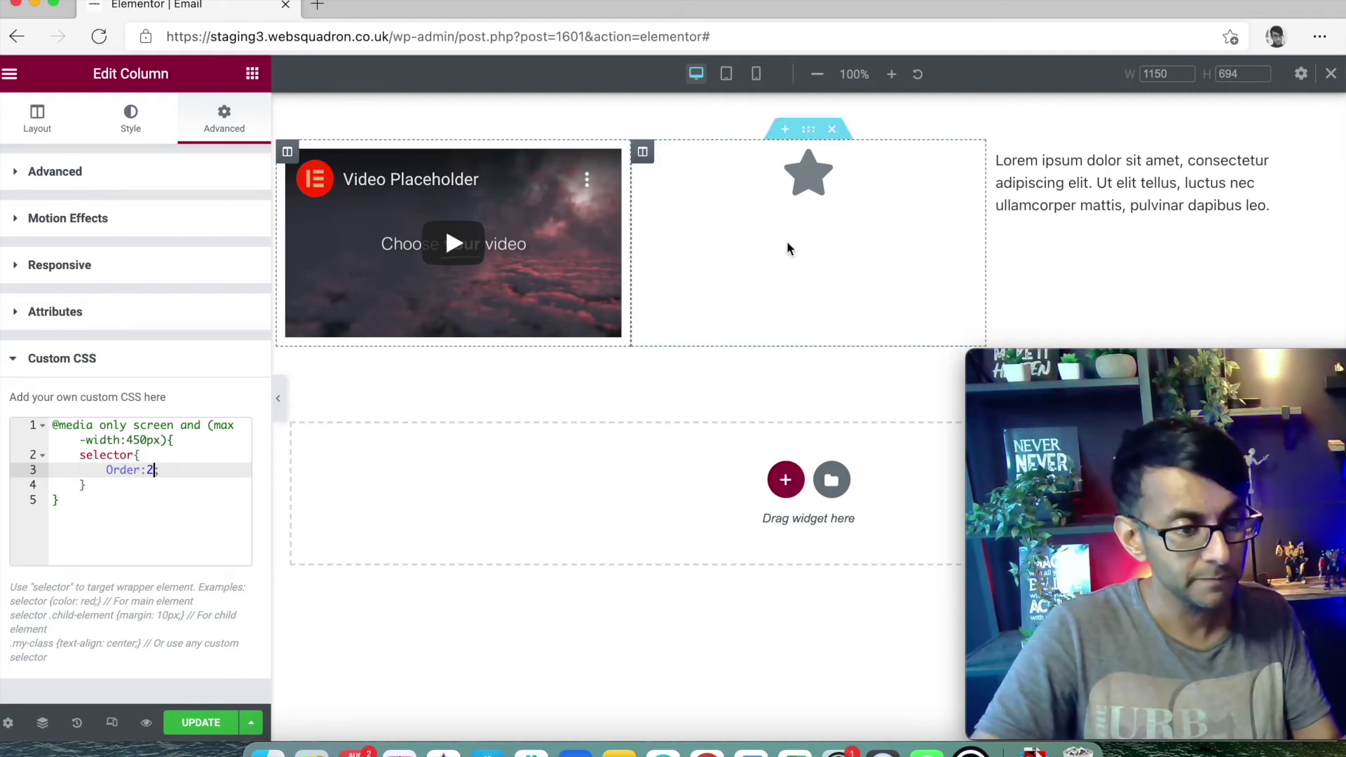
- Copy the CSS rule into the icon column with order 1, then open the text column's Custom CSS
{"action": "left_click", "coordinate": [129, 506]}
{"action": "key", "text": "super+a"}
{"action": "key", "text": "super+c"}
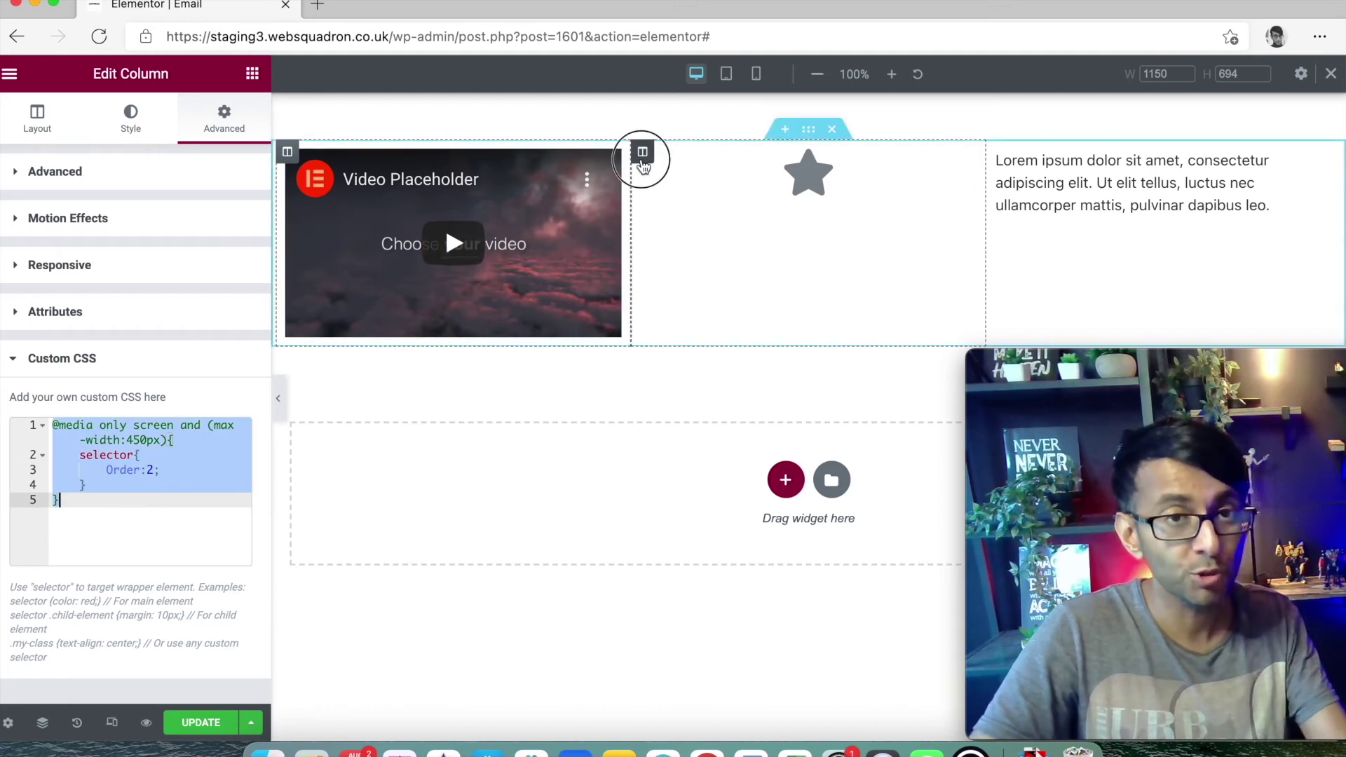
{"action": "left_click", "coordinate": [642, 151]}
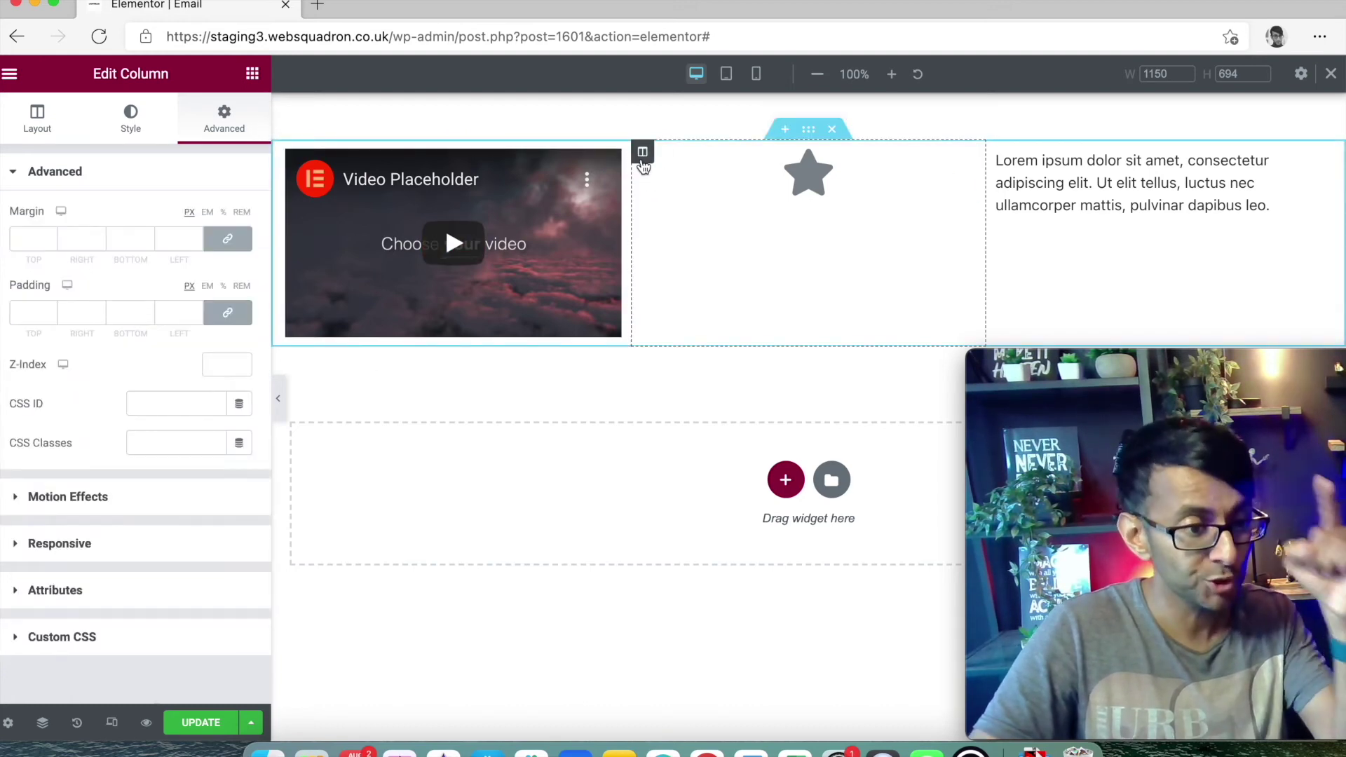
{"action": "left_click", "coordinate": [233, 632]}
{"action": "left_click", "coordinate": [188, 471]}
{"action": "key", "text": "super+v"}
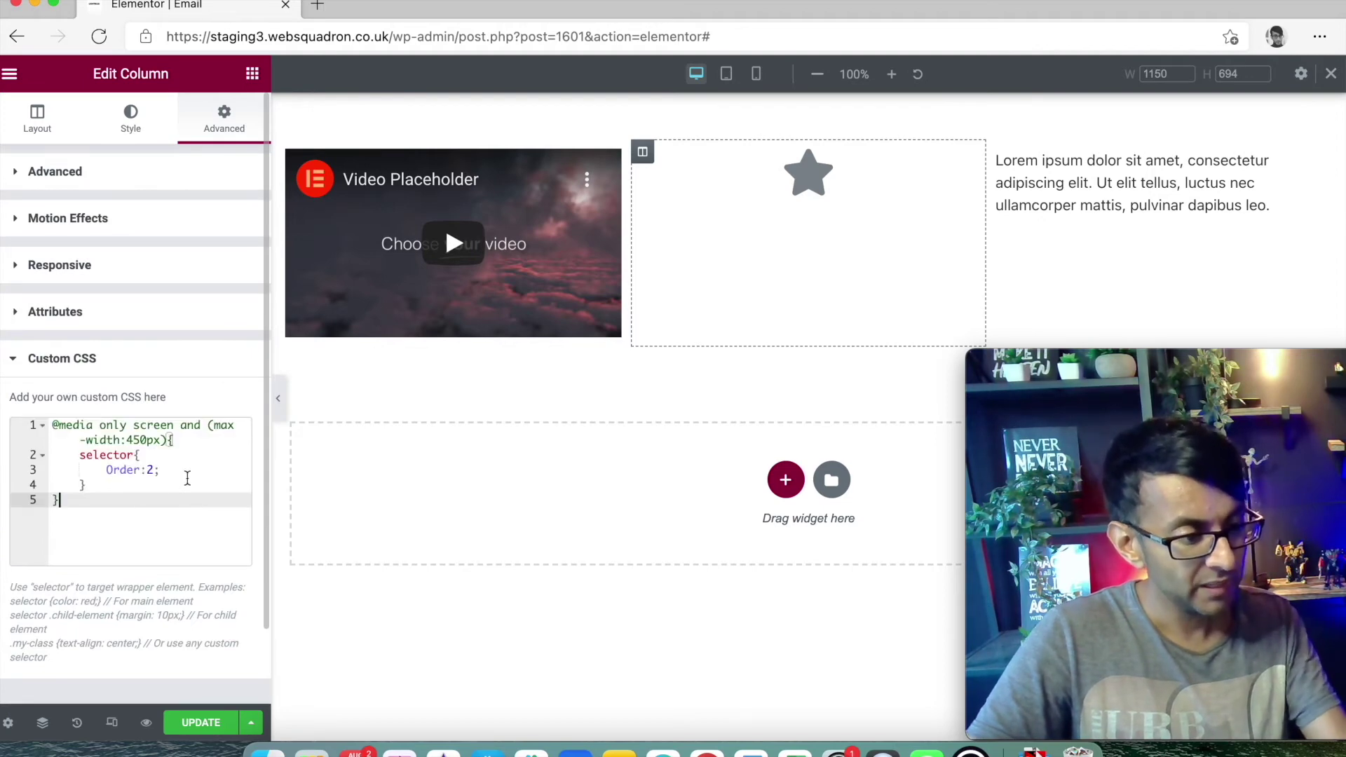
{"action": "left_click", "coordinate": [154, 471]}
{"action": "key", "text": "BackSpace"}
{"action": "type", "text": "1"}
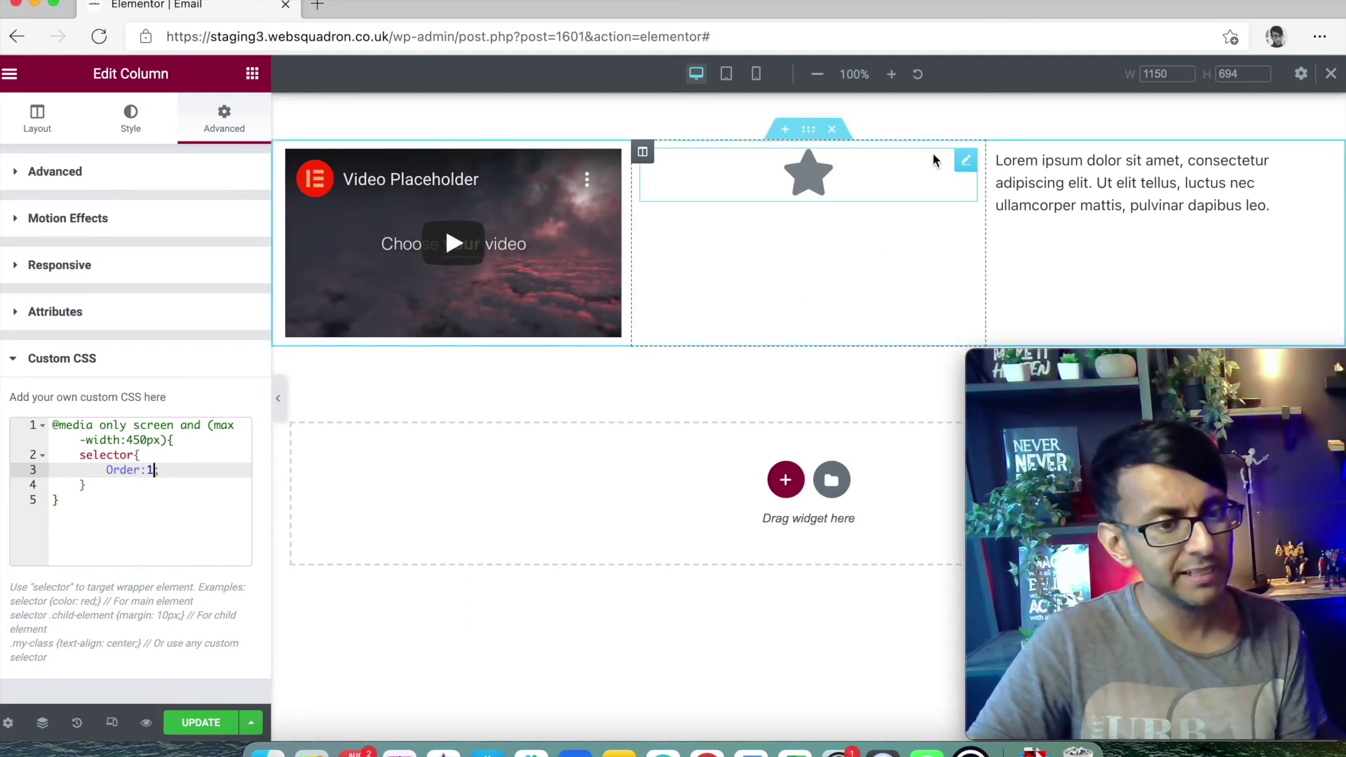
{"action": "left_click", "coordinate": [997, 152]}
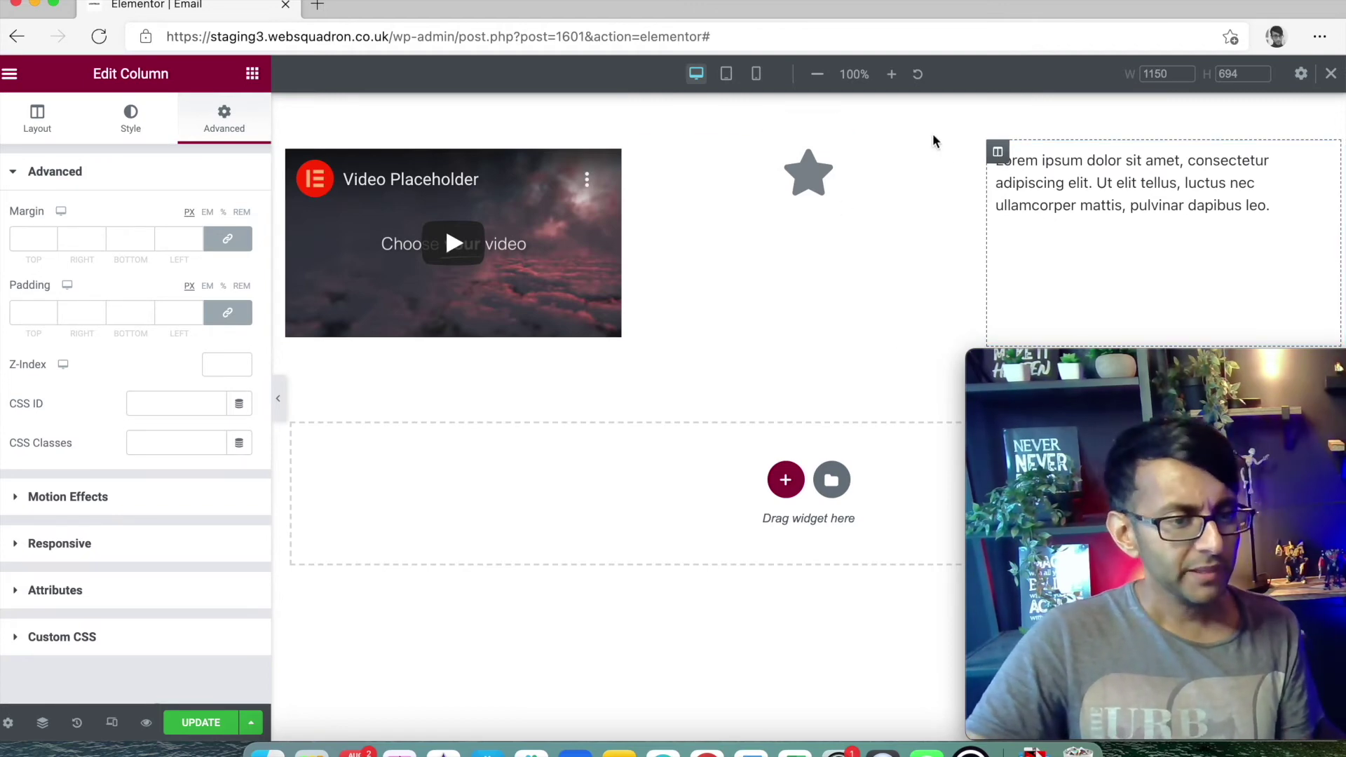
{"action": "left_click", "coordinate": [142, 638]}
- Paste the rule into the text column with order 3, update the page, and view mobile
{"action": "left_click", "coordinate": [163, 520]}
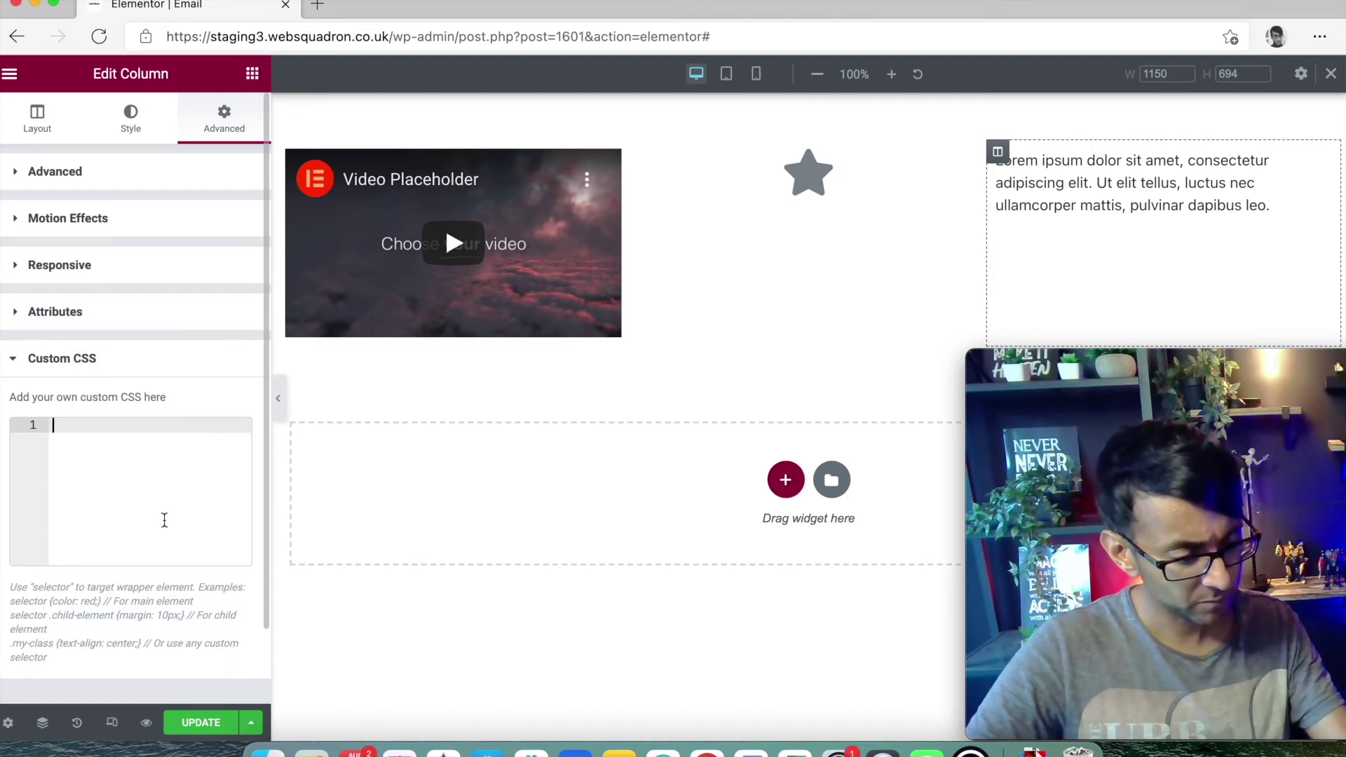
{"action": "key", "text": "super+v"}
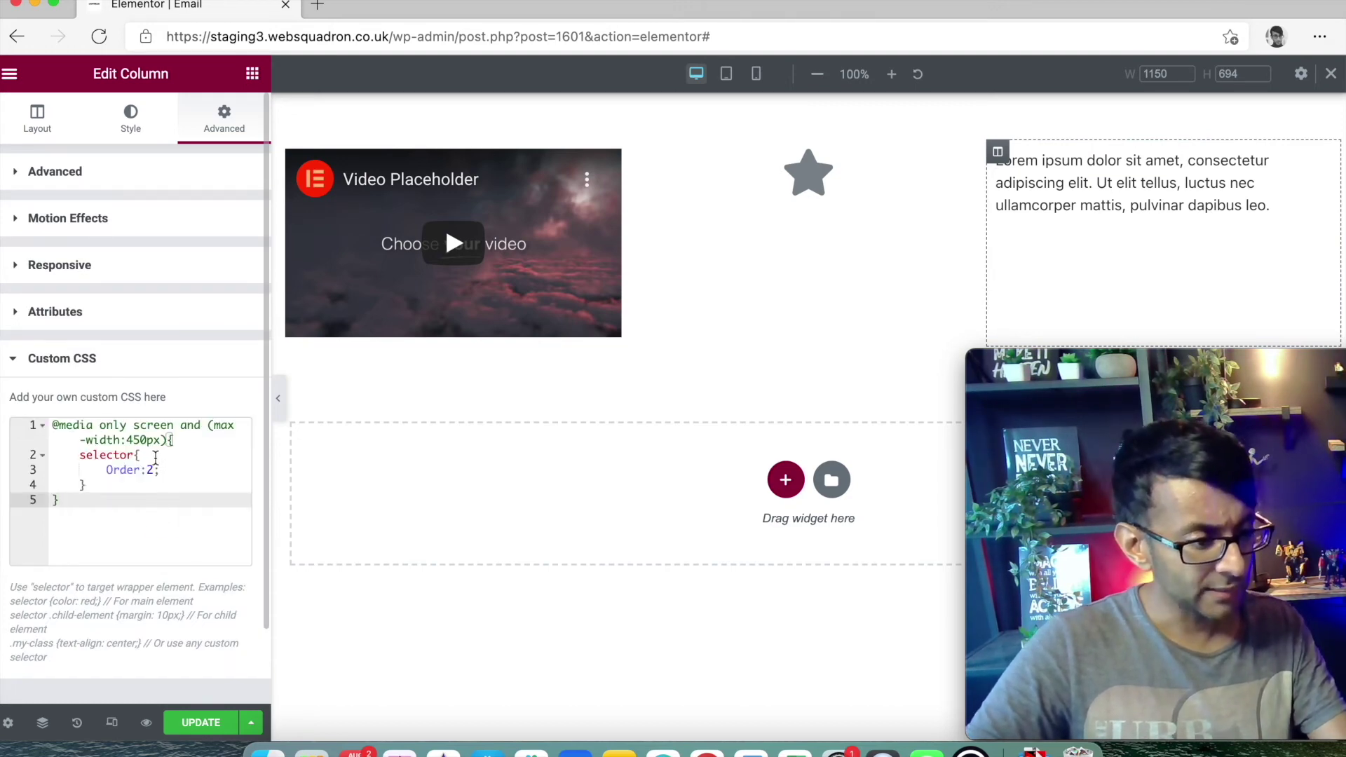
{"action": "left_click", "coordinate": [151, 457]}
{"action": "left_click", "coordinate": [156, 470]}
{"action": "key", "text": "BackSpace"}
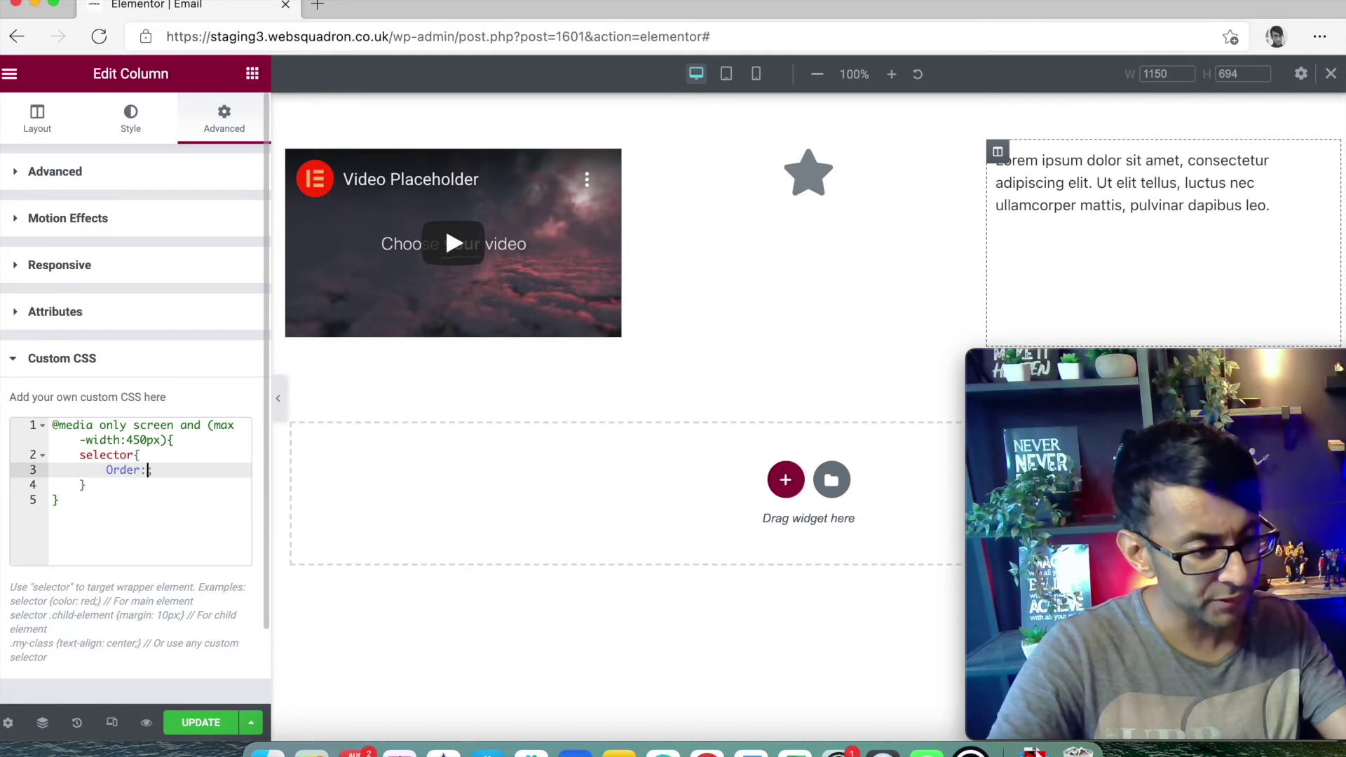
{"action": "type", "text": "3"}
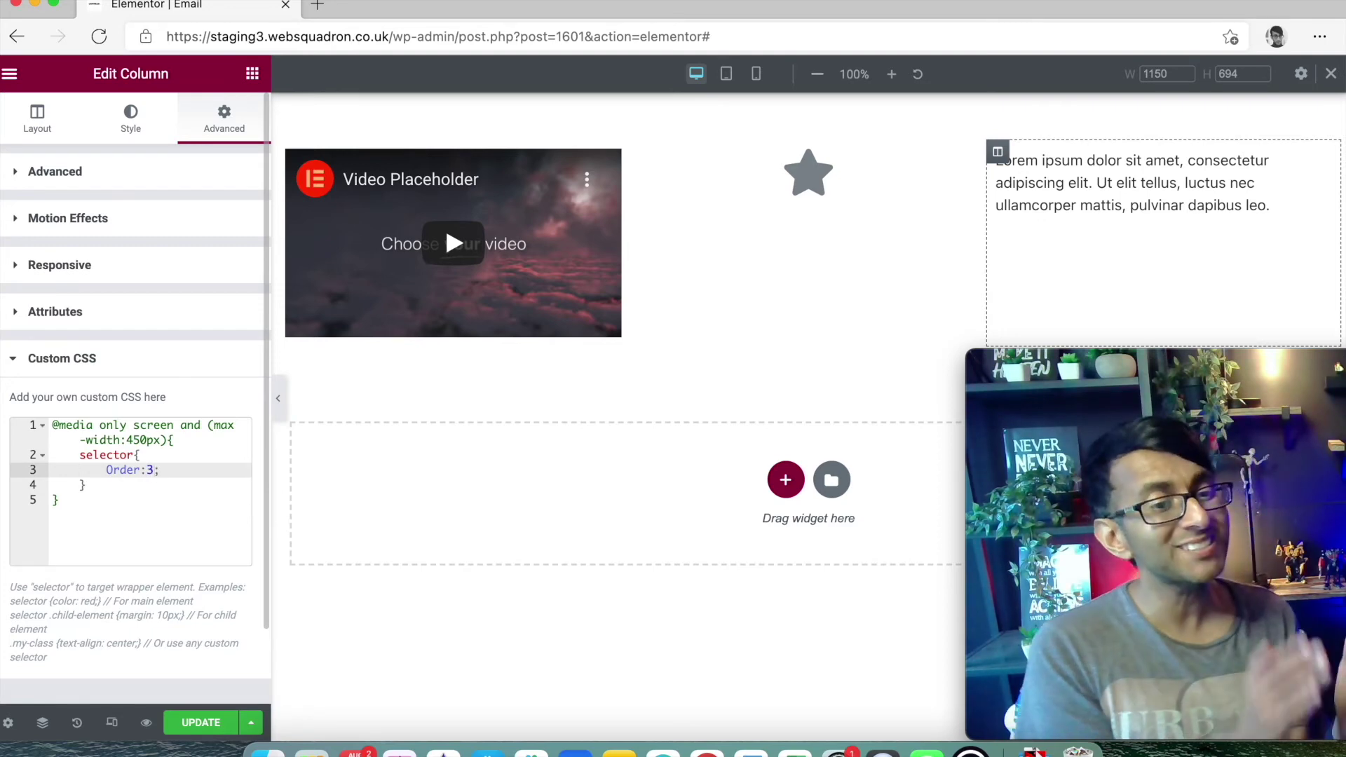
{"action": "left_click", "coordinate": [202, 732]}
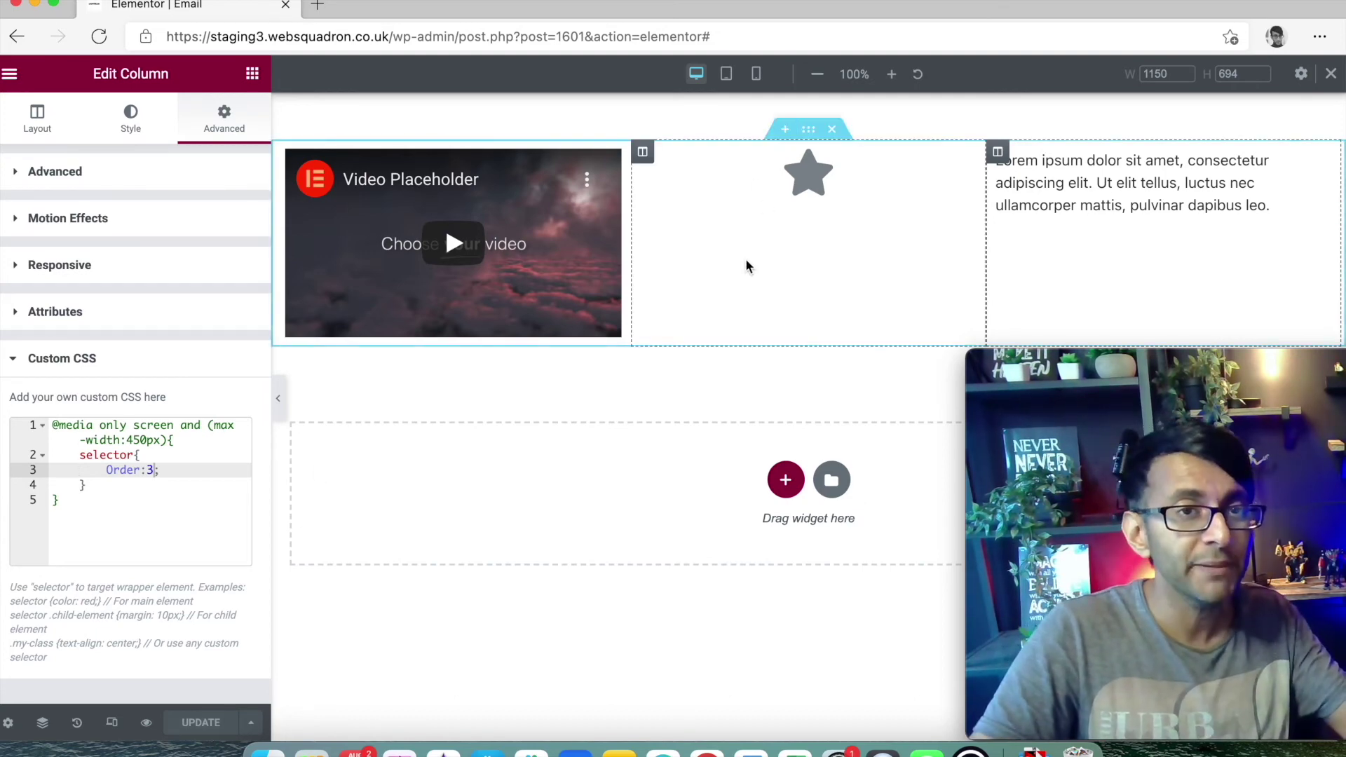
{"action": "left_click", "coordinate": [759, 77]}
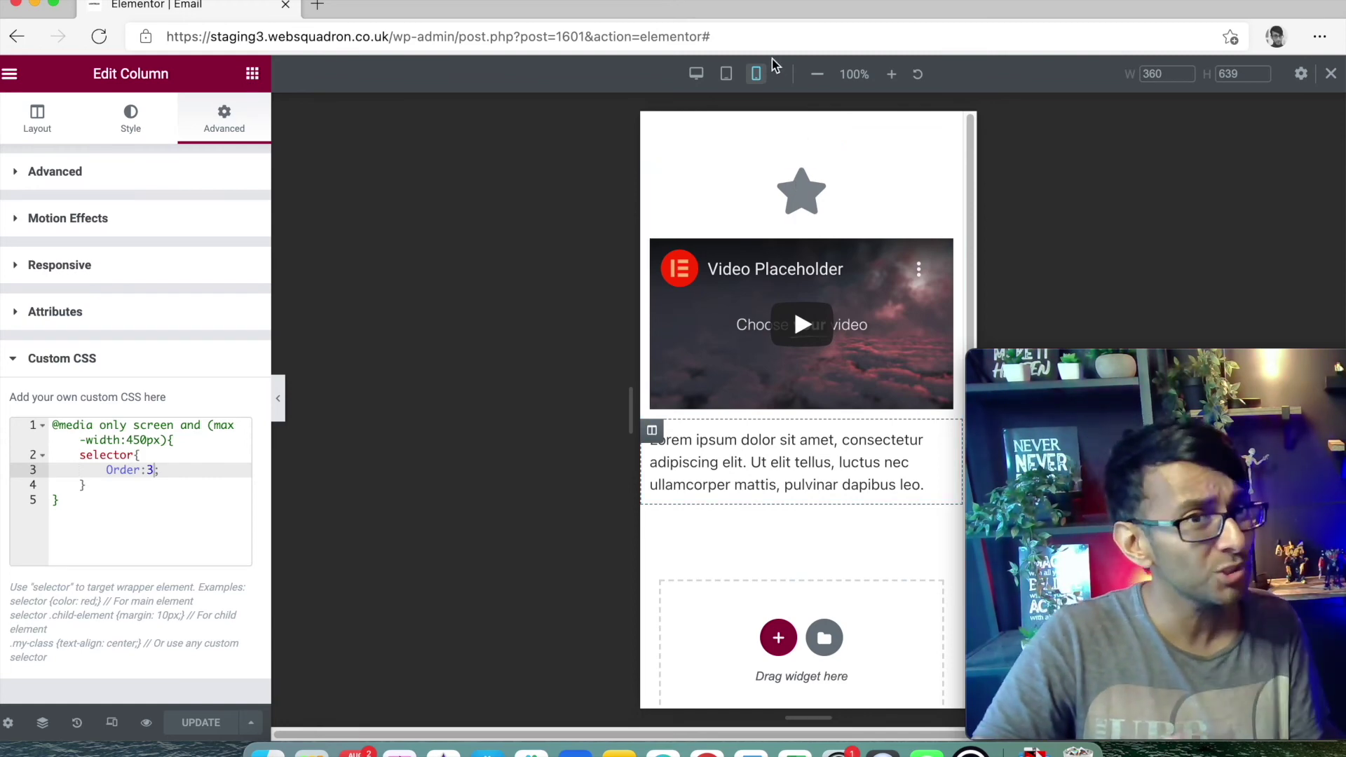
- Check the mobile stack of star, video and text, then reopen the column's Custom CSS code
{"action": "left_click", "coordinate": [89, 266]}
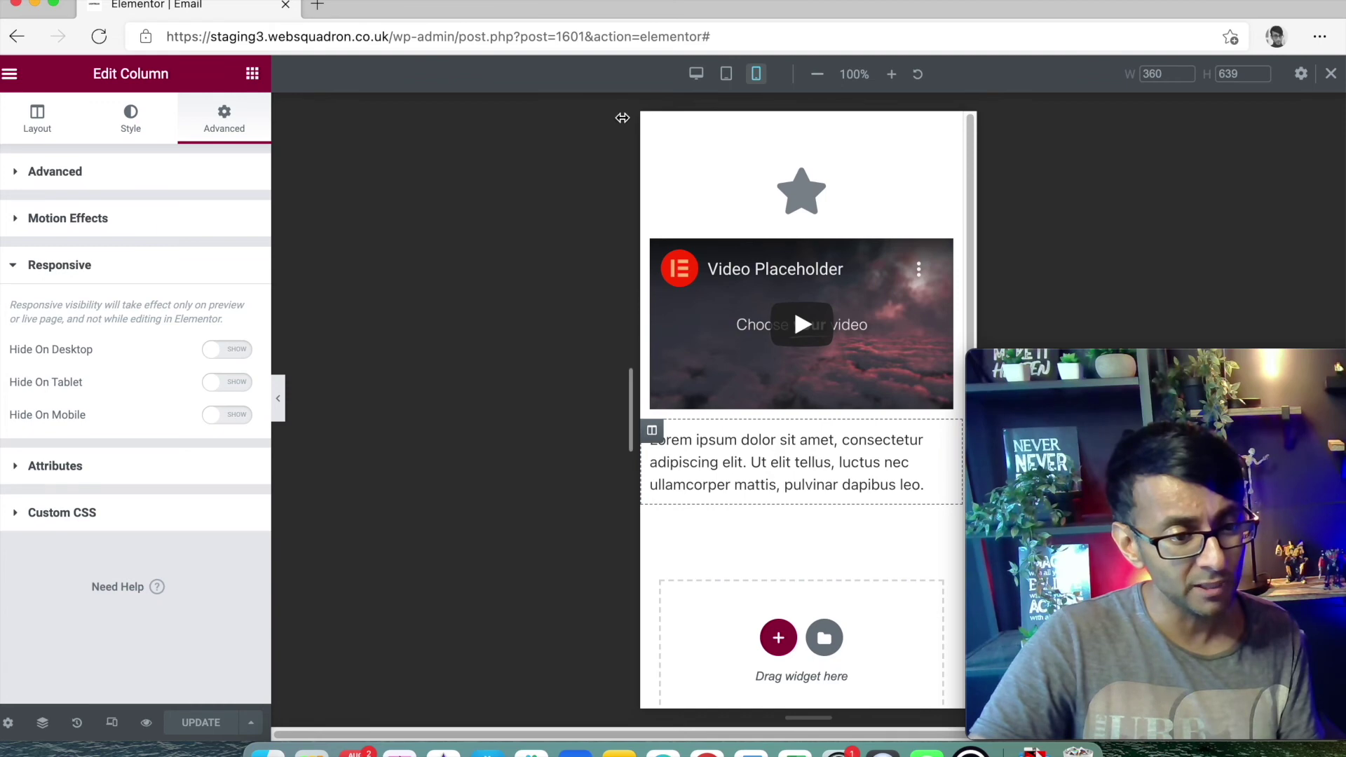
{"action": "left_click_drag", "start_coordinate": [667, 248], "coordinate": [334, 309]}
{"action": "left_click", "coordinate": [171, 511]}
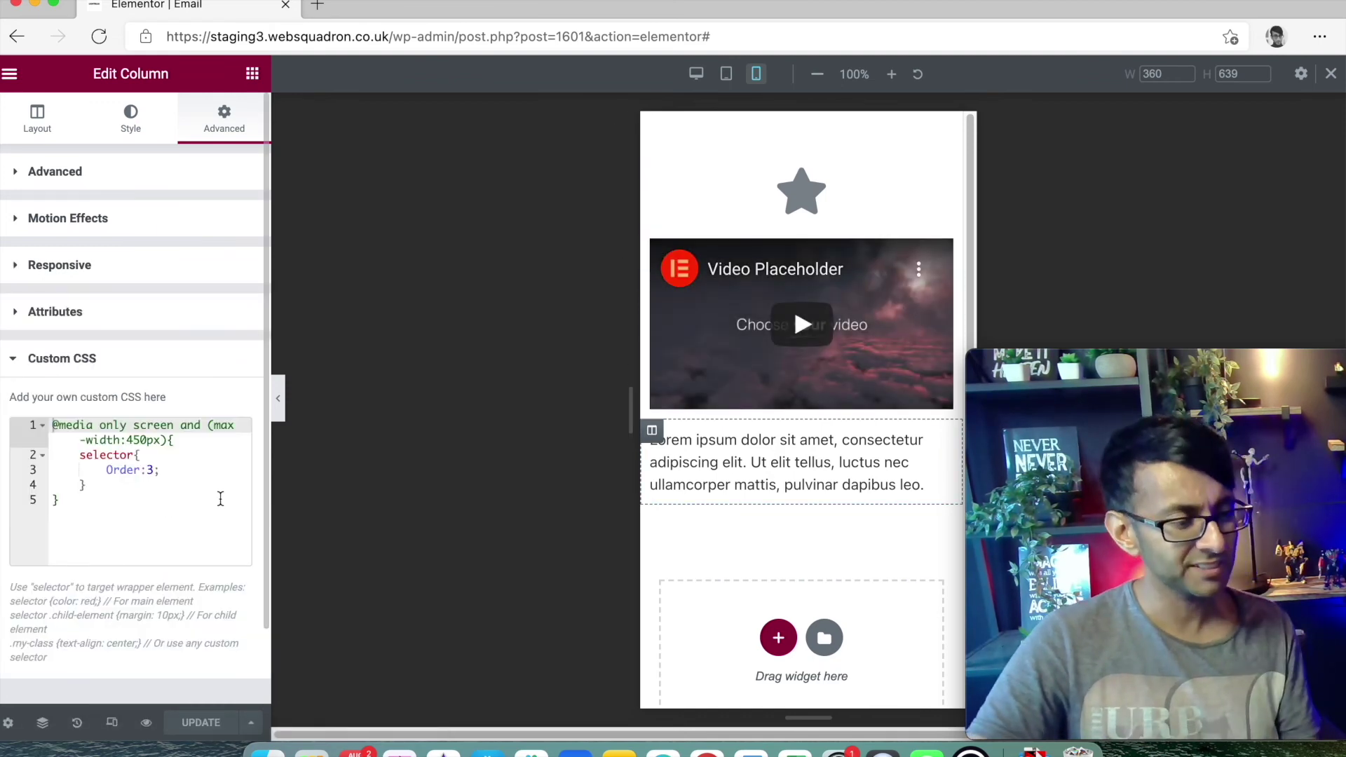
{"action": "left_click", "coordinate": [220, 498]}
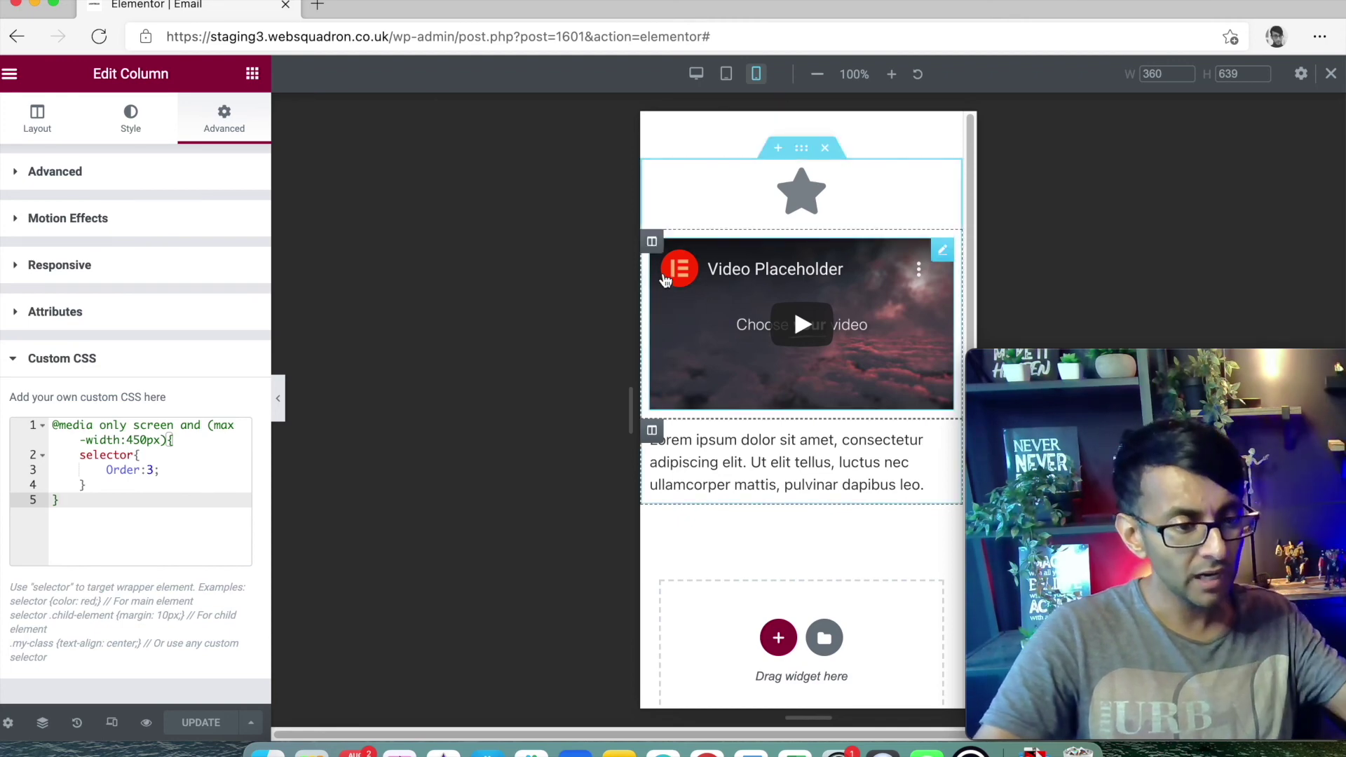
- Change the video column's order to 3, adjust the text column's order, and save with Ctrl+S
{"action": "left_click", "coordinate": [651, 241]}
{"action": "left_click", "coordinate": [160, 641]}
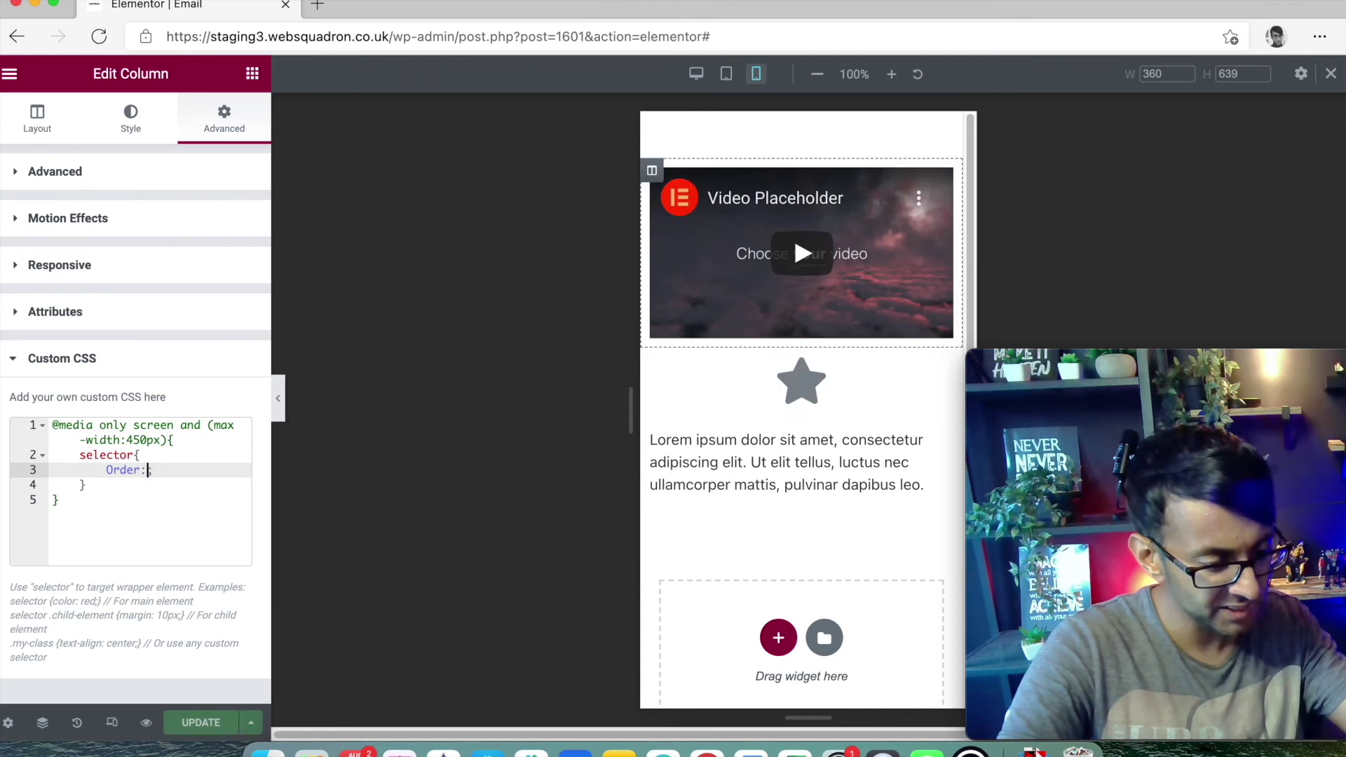
{"action": "type", "text": "3"}
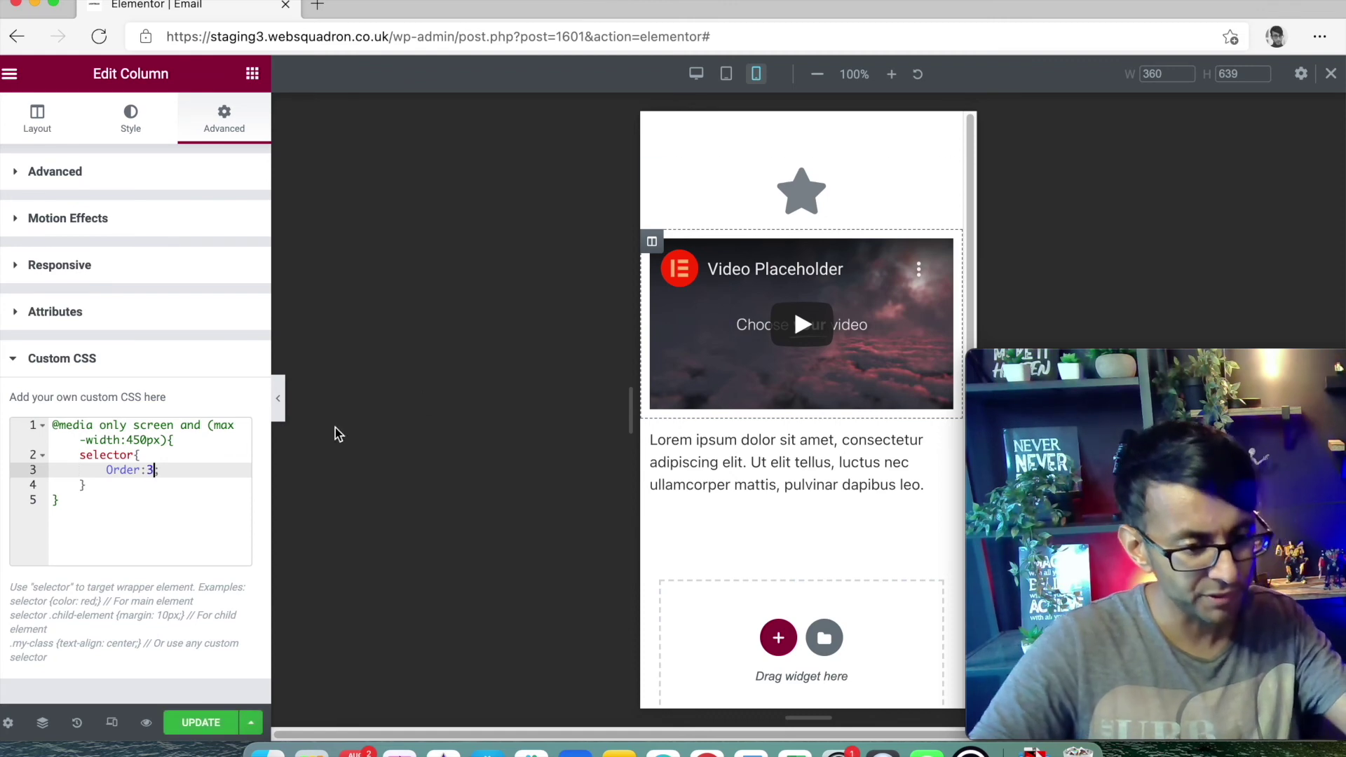
{"action": "left_click", "coordinate": [651, 429]}
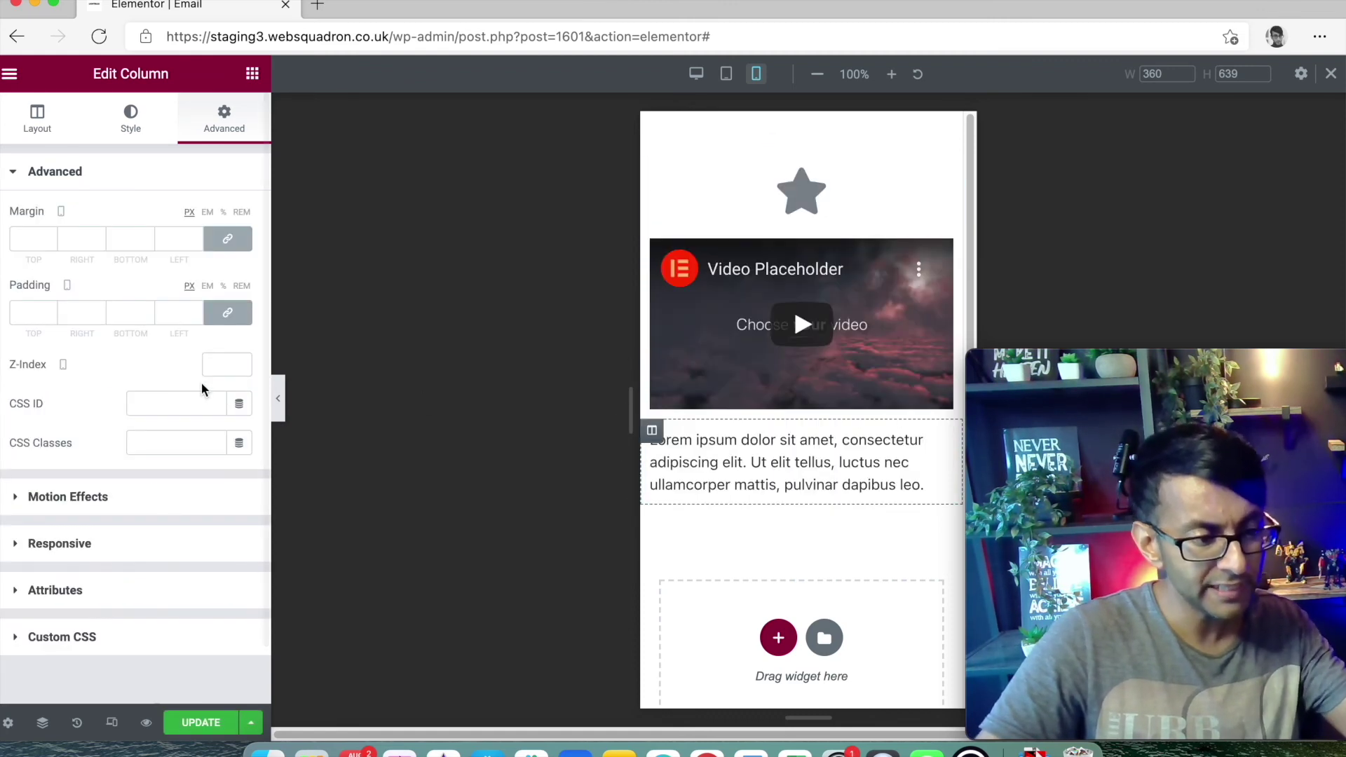
{"action": "left_click", "coordinate": [170, 633]}
{"action": "left_click", "coordinate": [154, 469]}
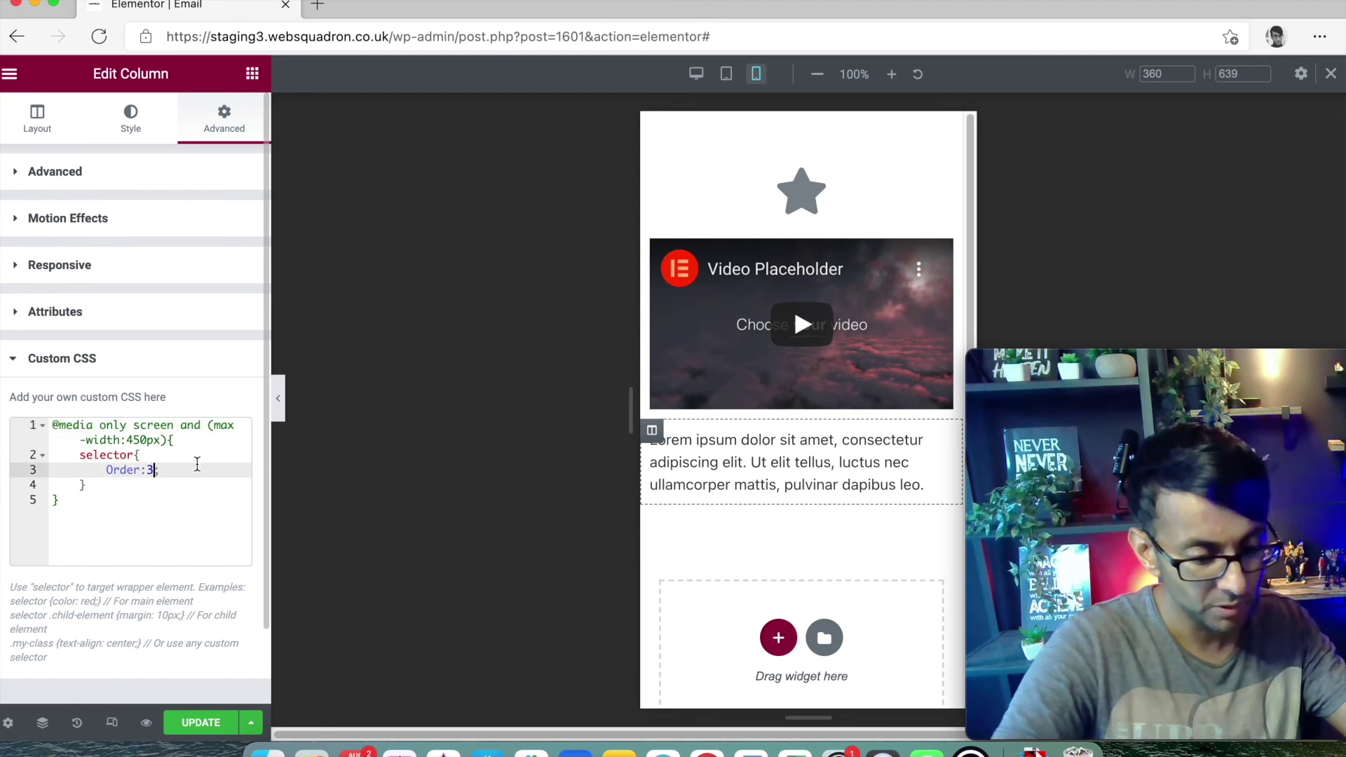
{"action": "key", "text": "super+s"}
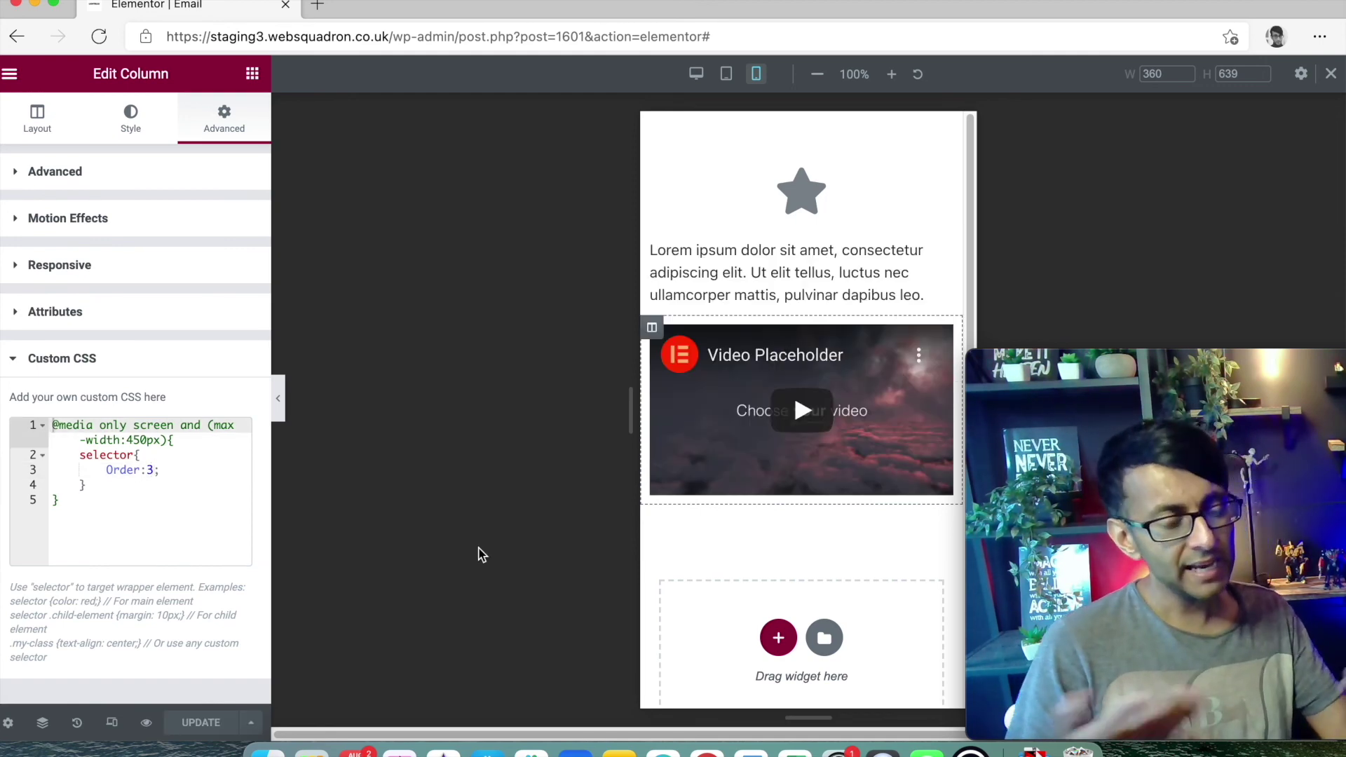